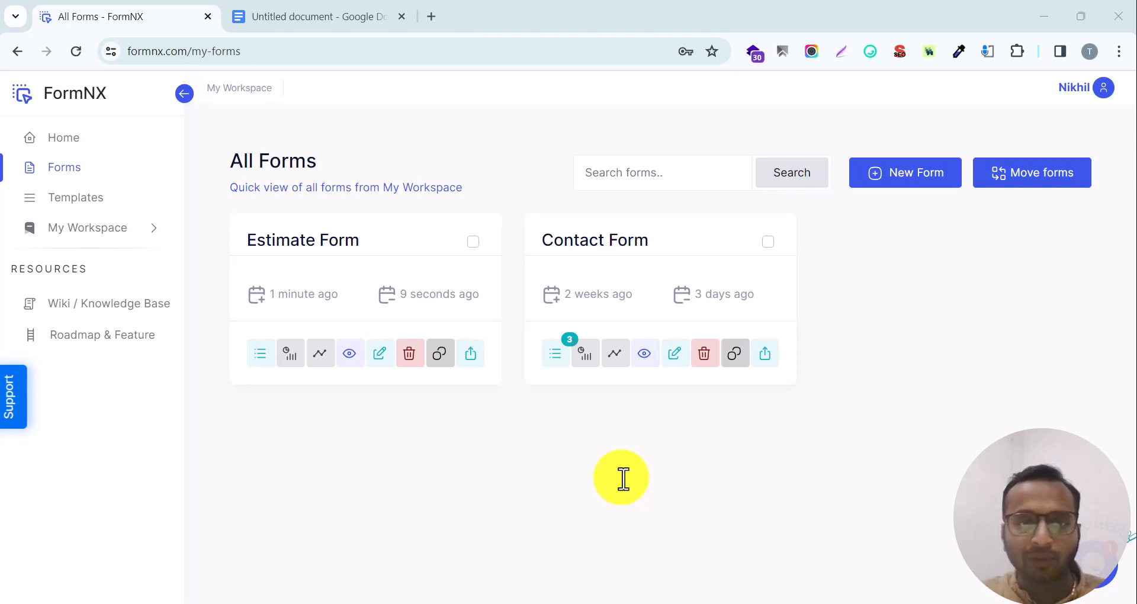
Preview the live Estimate Form and open that form for editing
left_click(350, 357)
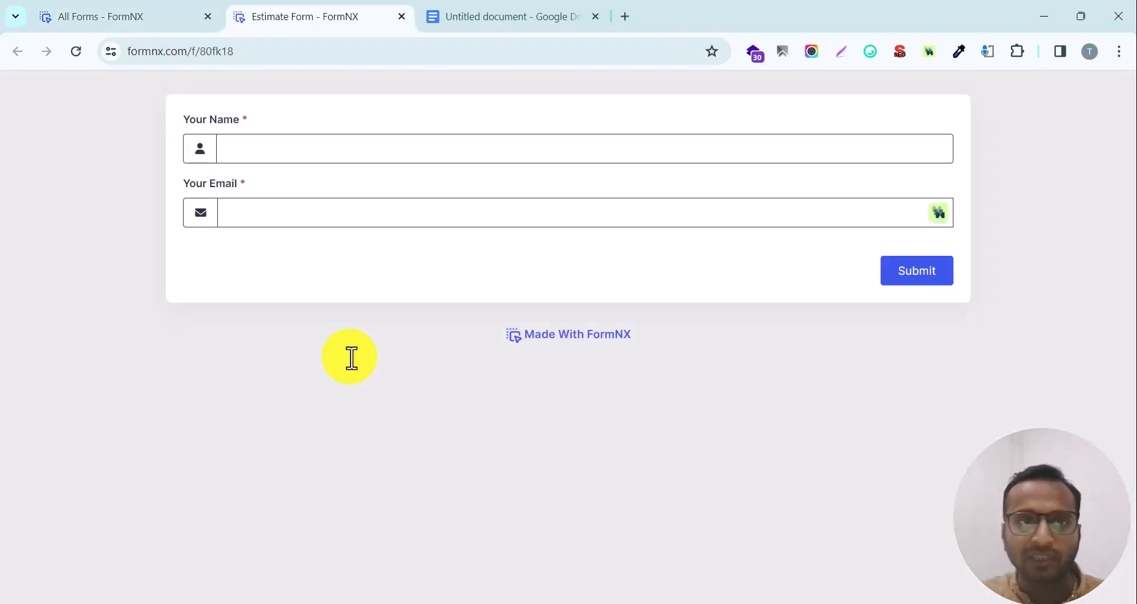
left_click(164, 22)
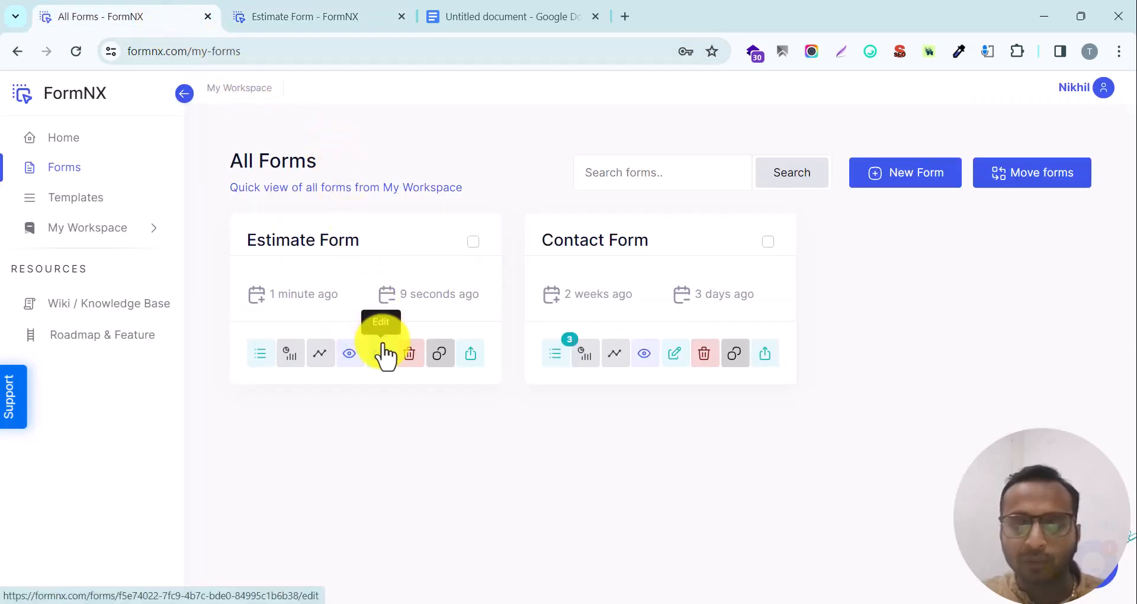
left_click(382, 354)
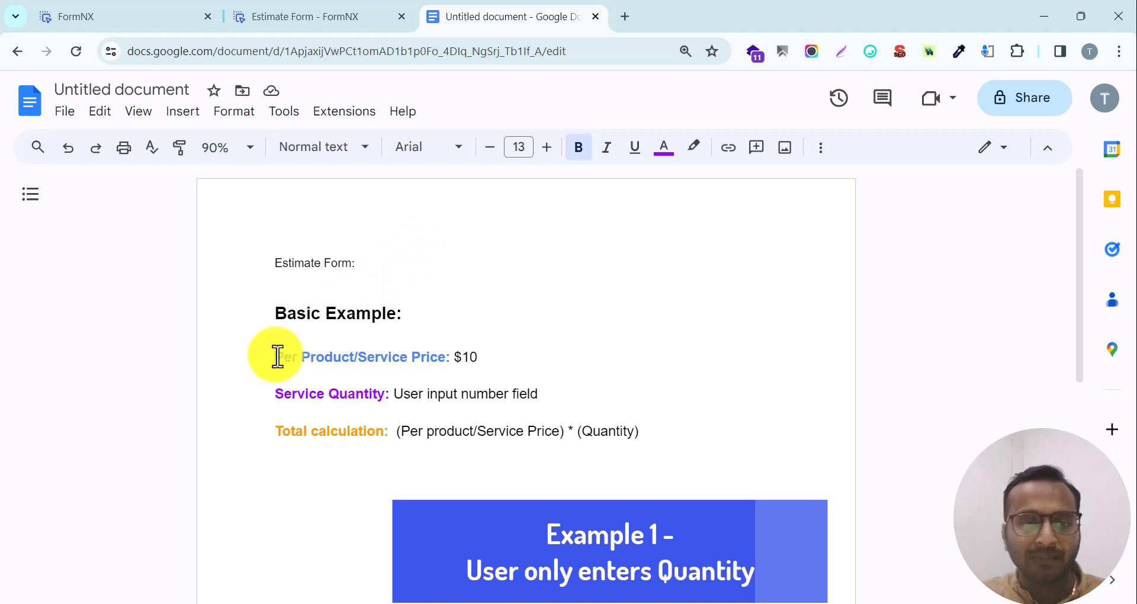
Review the per-product price and service quantity lines of the Basic Example in the Google Docs document
left_click_drag(274, 357, 491, 358)
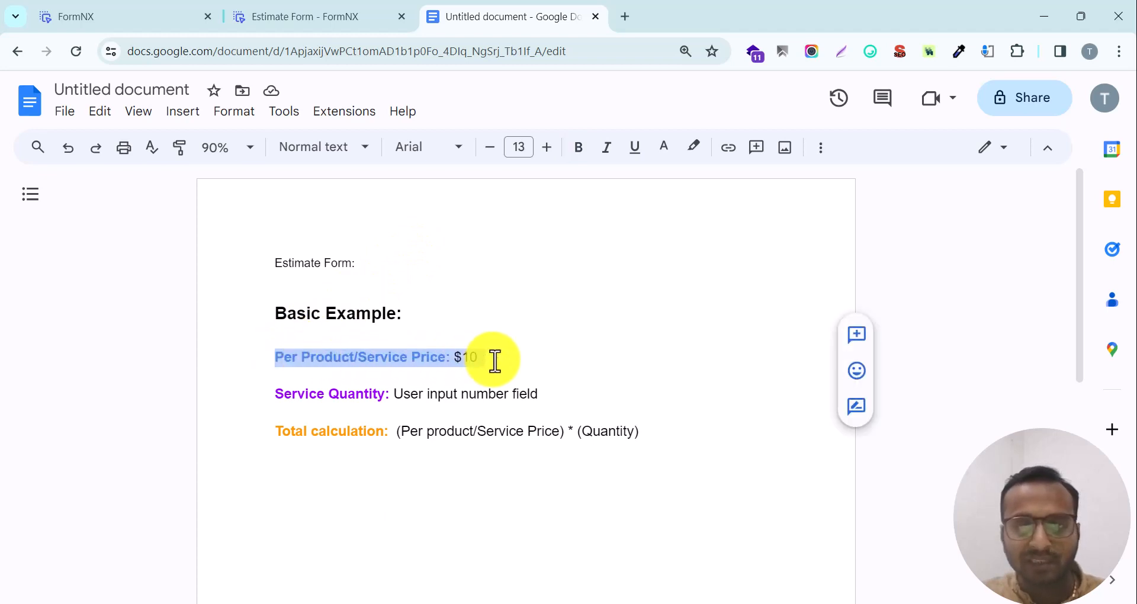
left_click(495, 360)
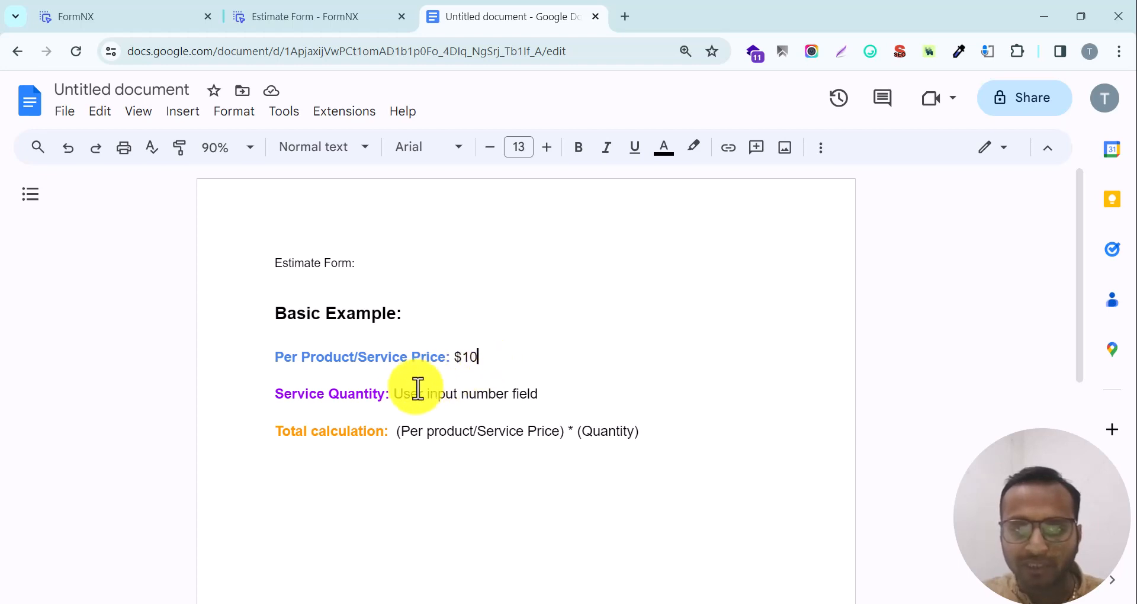
left_click_drag(395, 394, 557, 397)
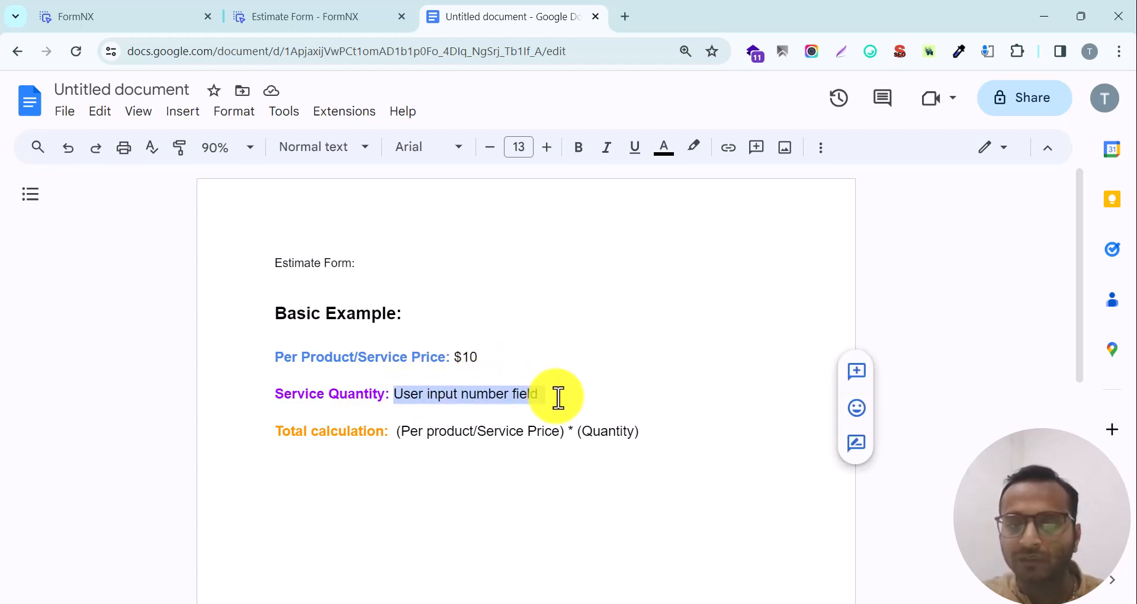
left_click(558, 397)
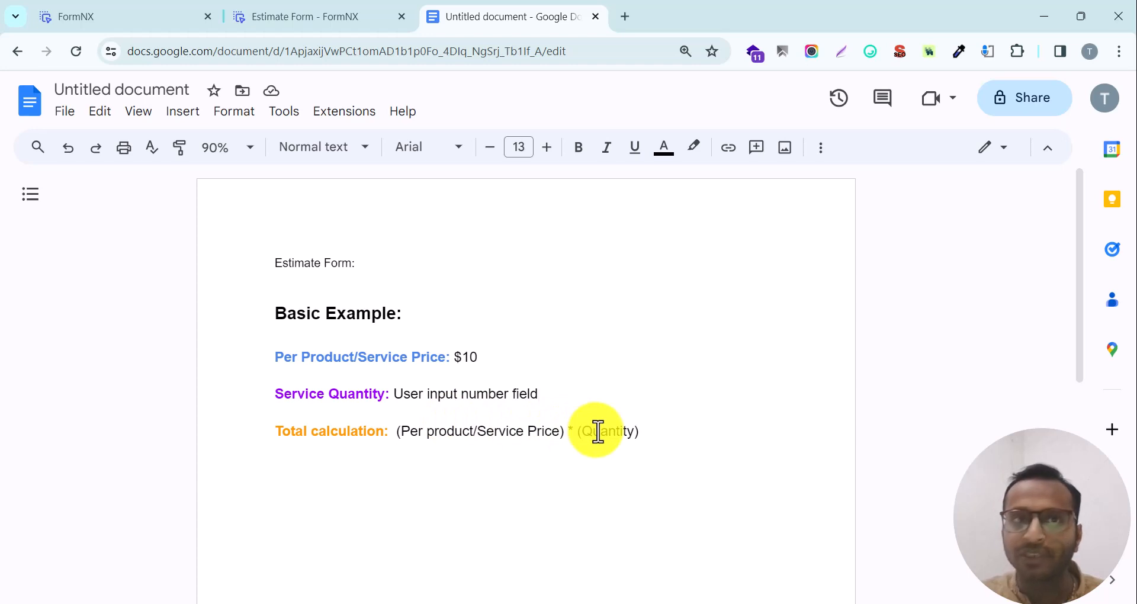
key("ctrl+Tab")
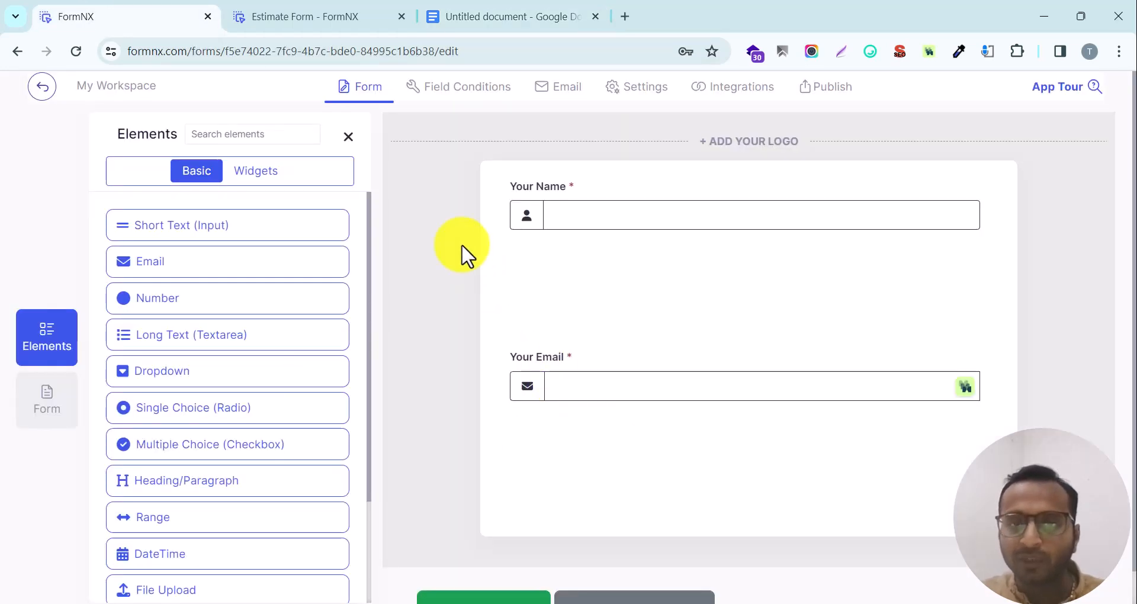
Copy the text "Service Quantity" from the Google Docs example and return to the FormNX form editor
left_click(459, 17)
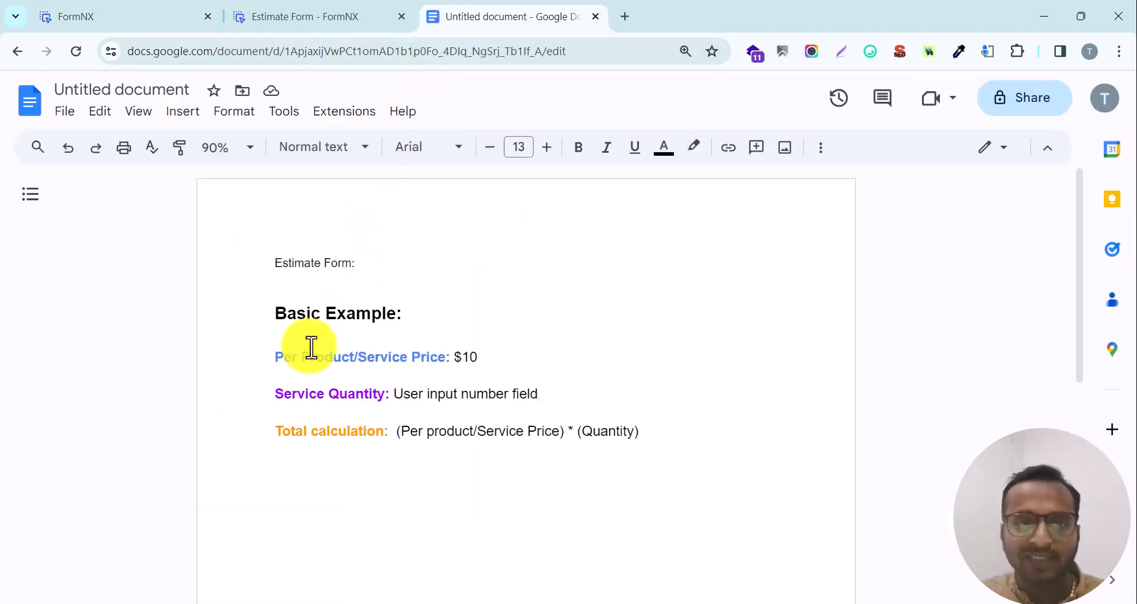
left_click_drag(280, 396, 388, 395)
key("ctrl+c")
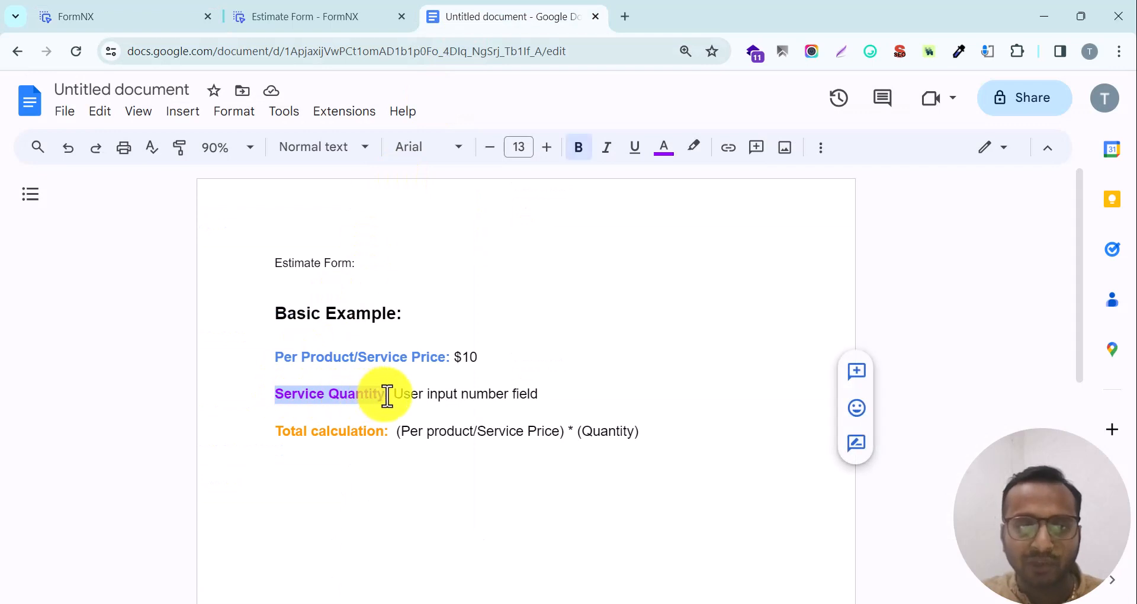
left_click(181, 16)
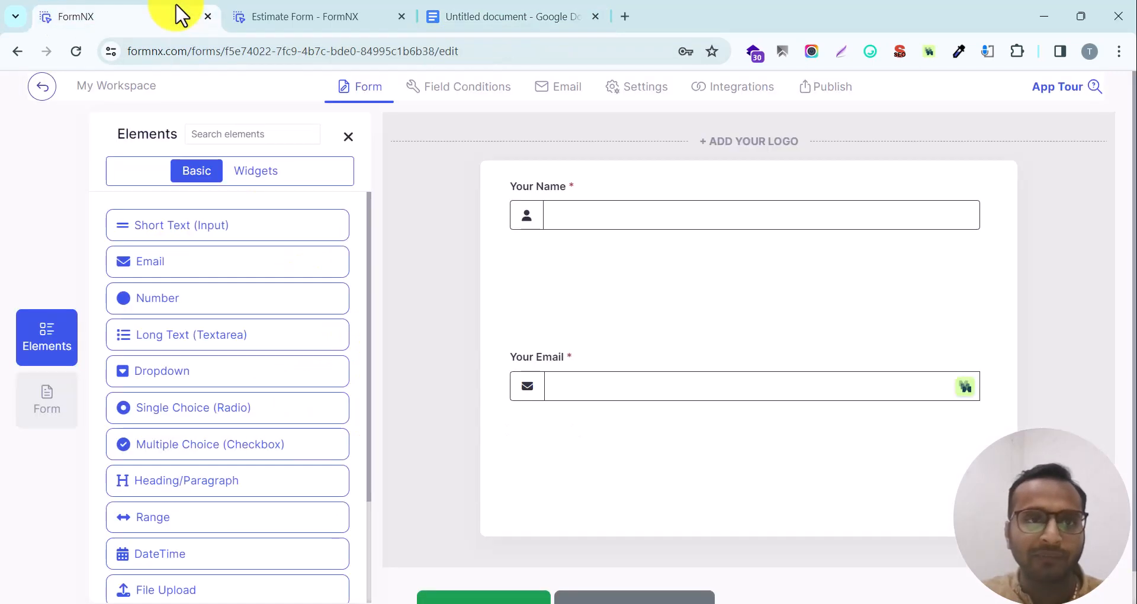
Add a Number field below Your Email, label it "Service Quantity" and make it required
left_click_drag(181, 305, 592, 452)
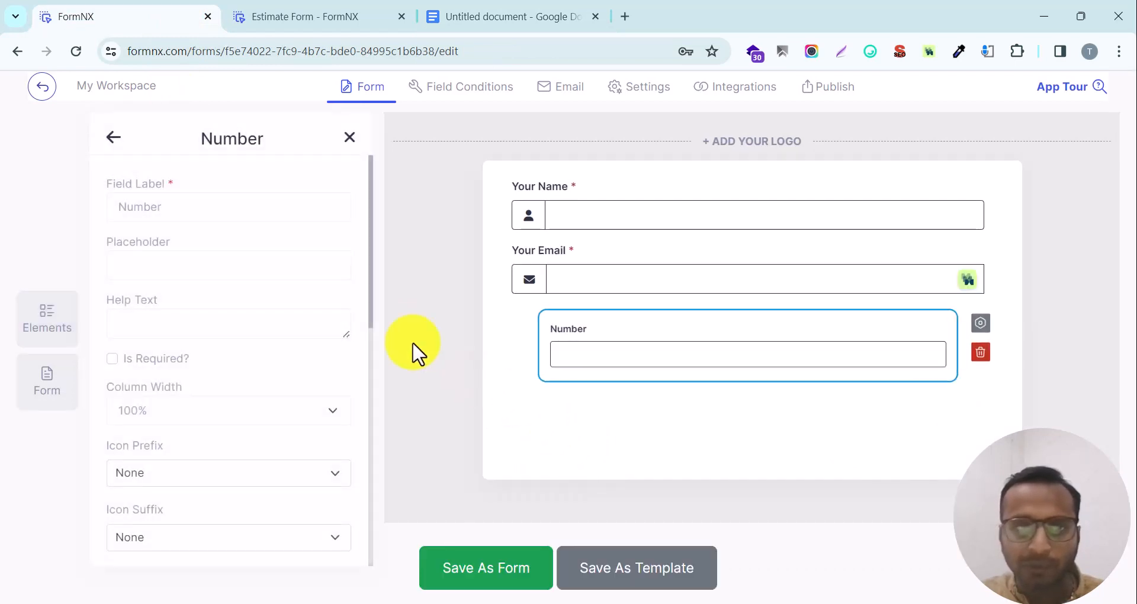
double_click(190, 198)
key("ctrl+v")
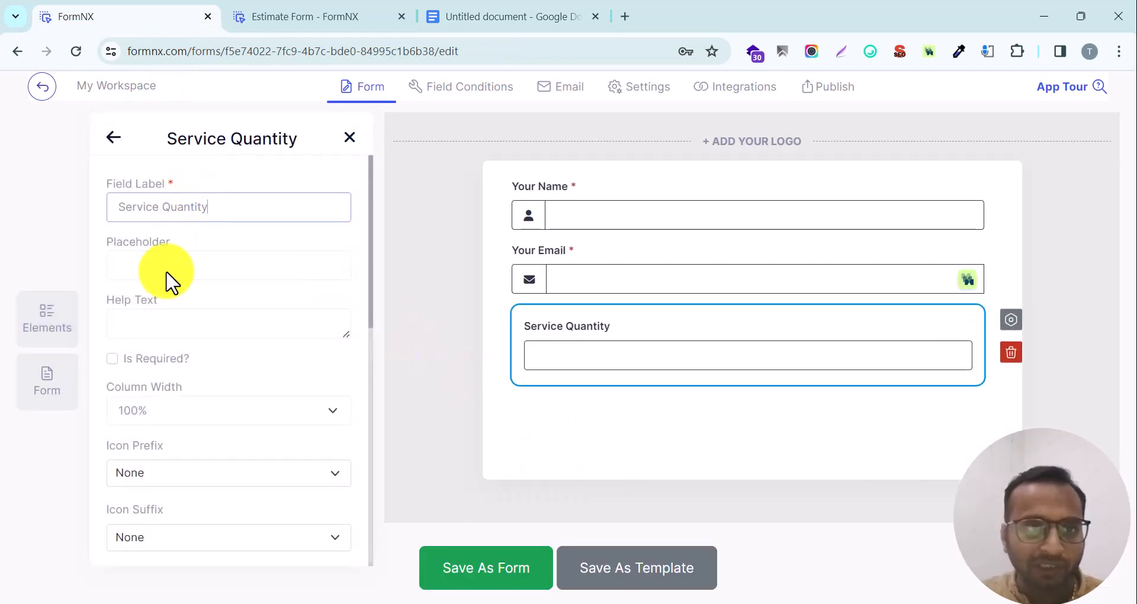
left_click(114, 359)
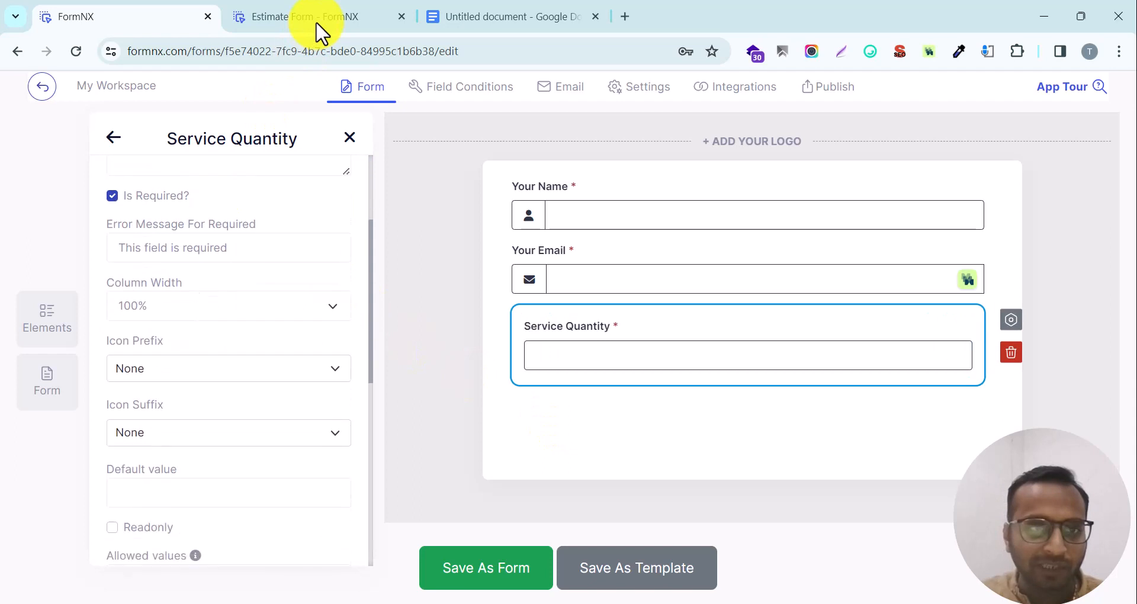
Check the Total calculation line in the Google Docs example and return to the FormNX editor
left_click(315, 21)
left_click(445, 23)
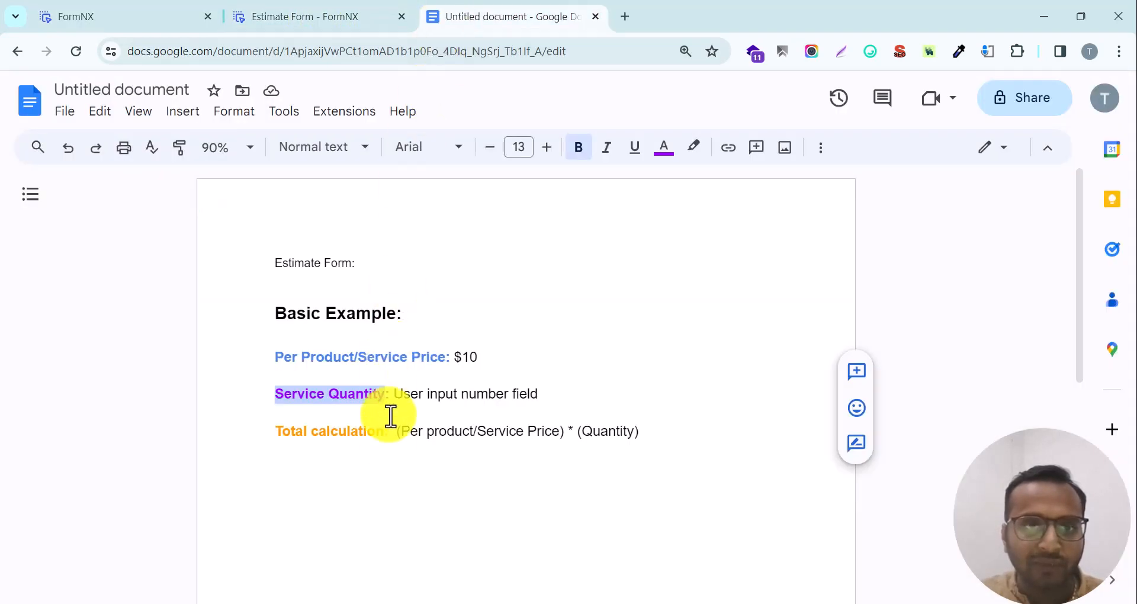
left_click_drag(383, 433, 274, 432)
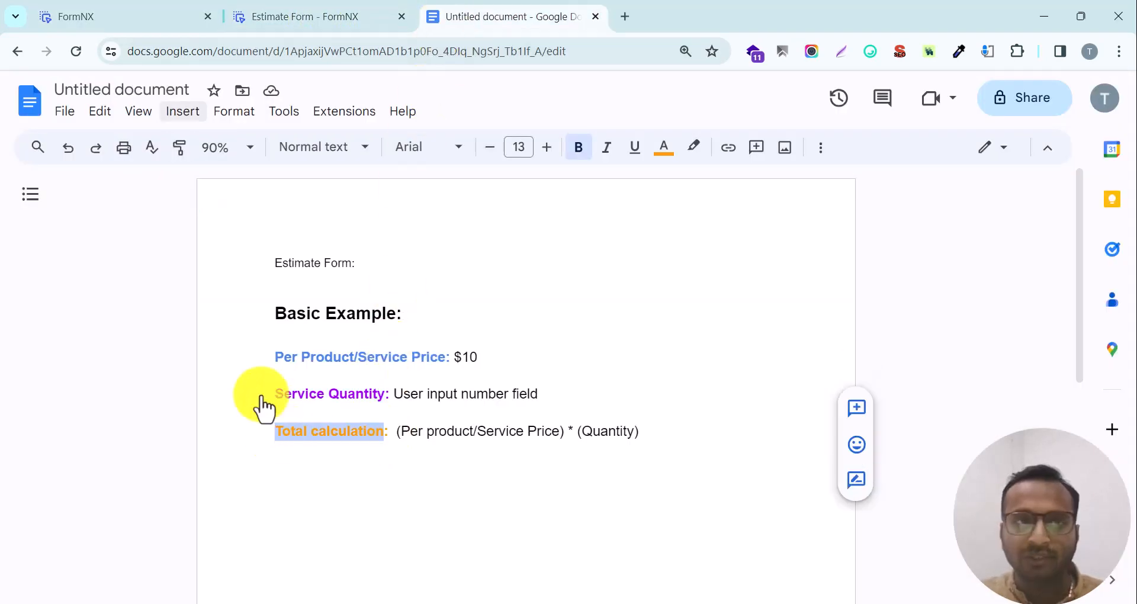
left_click(151, 19)
Find the Form calculation element by searching for "cal" and place it below the Service Quantity field
left_click(113, 138)
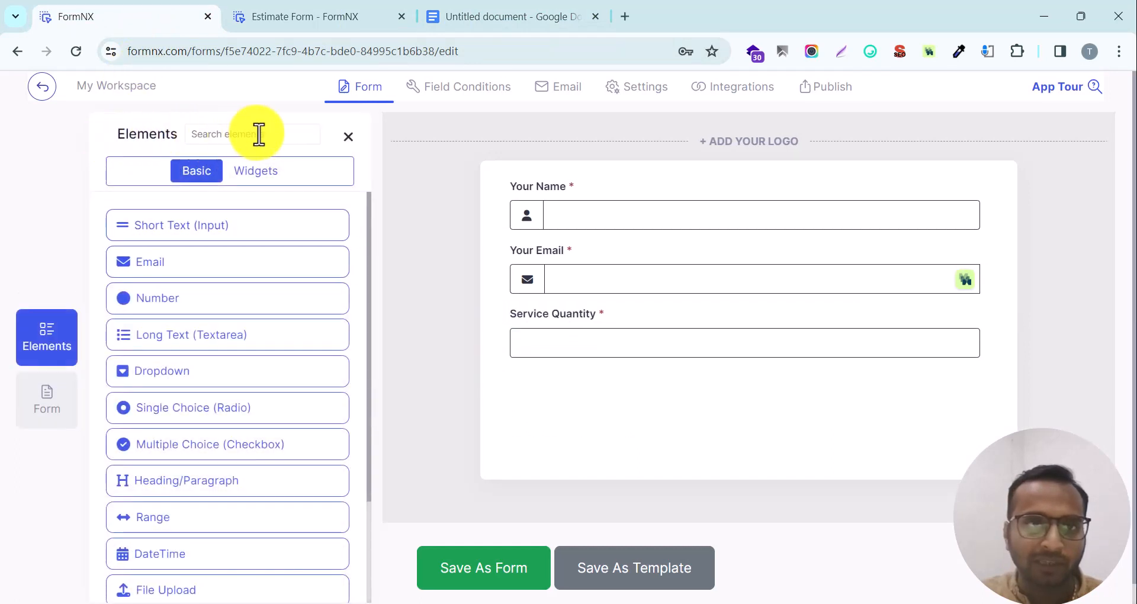
left_click(256, 132)
type("cal")
left_click(155, 141)
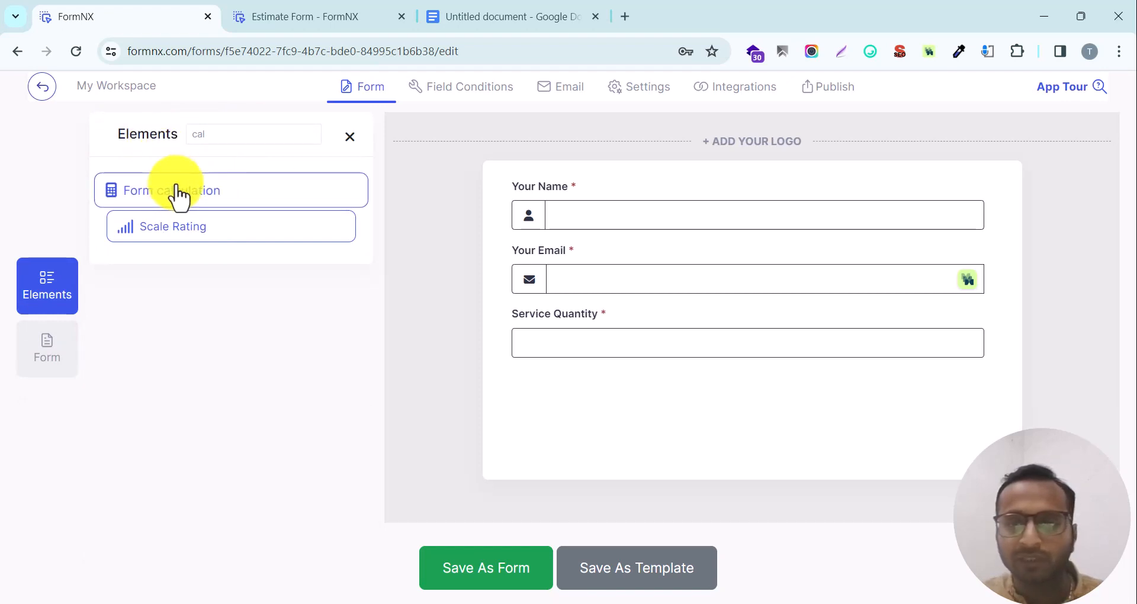
left_click_drag(177, 196, 641, 398)
Label the calculation field "Total Cost"
double_click(249, 209)
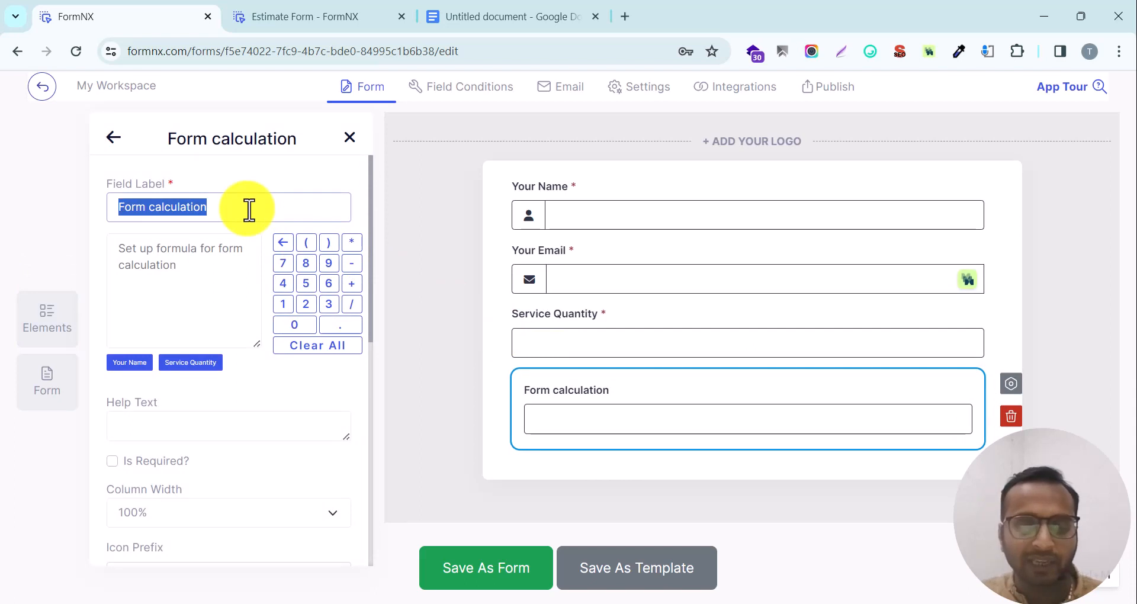
type("Total calculation")
double_click(249, 209)
type("Price")
double_click(196, 208)
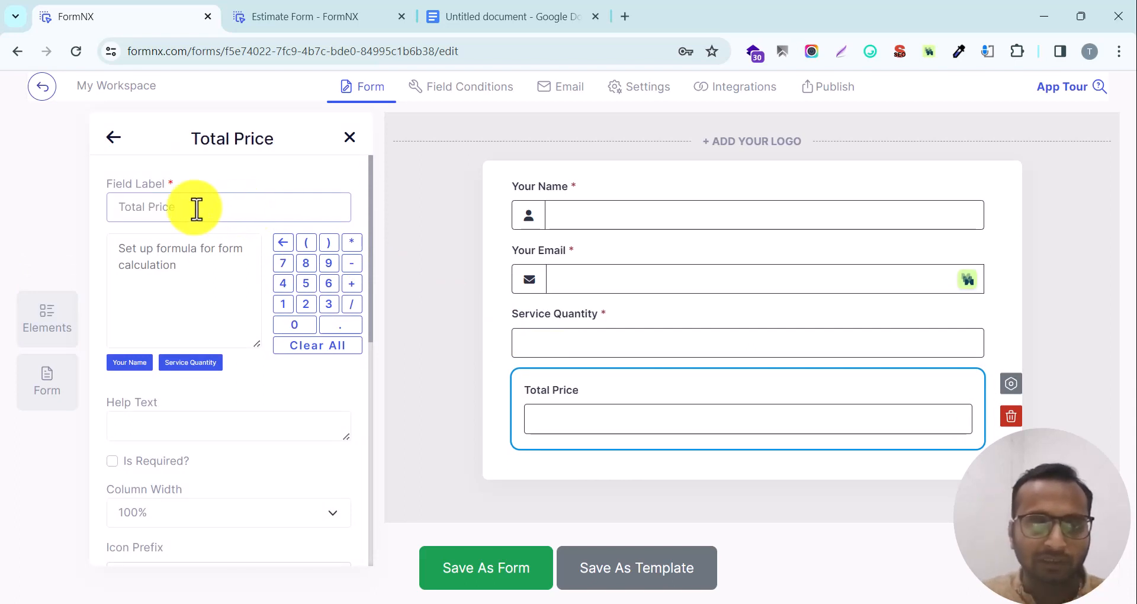
type("Cost")
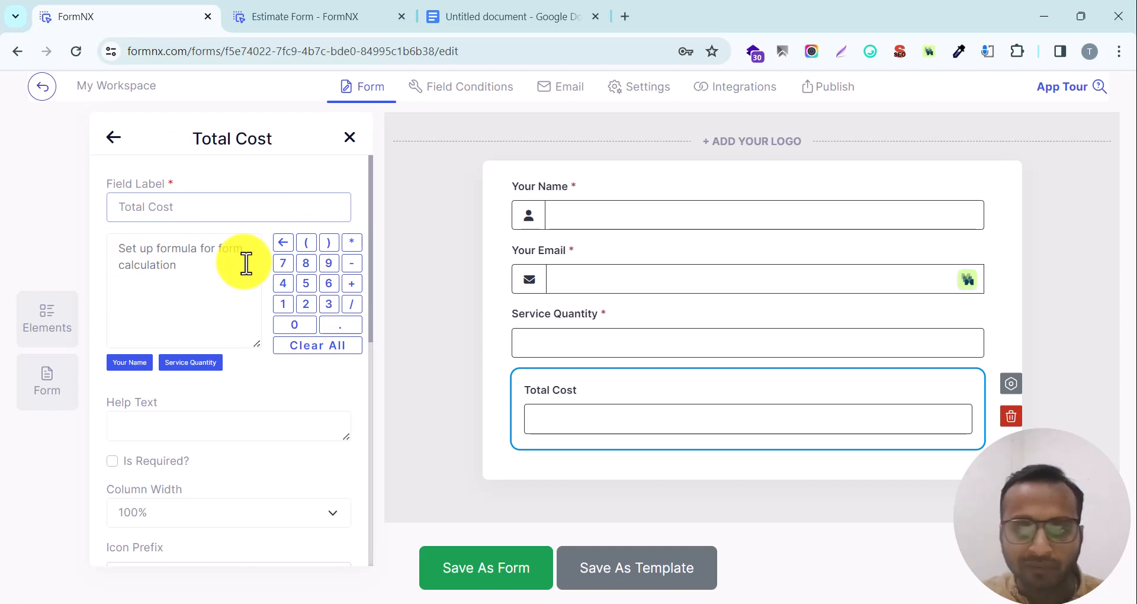
Recheck the calculation in the Google Docs example and set the Total Cost formula to 10 * Service Quantity, giving 10*{field_4}
left_click(311, 16)
key("ctrl+Tab")
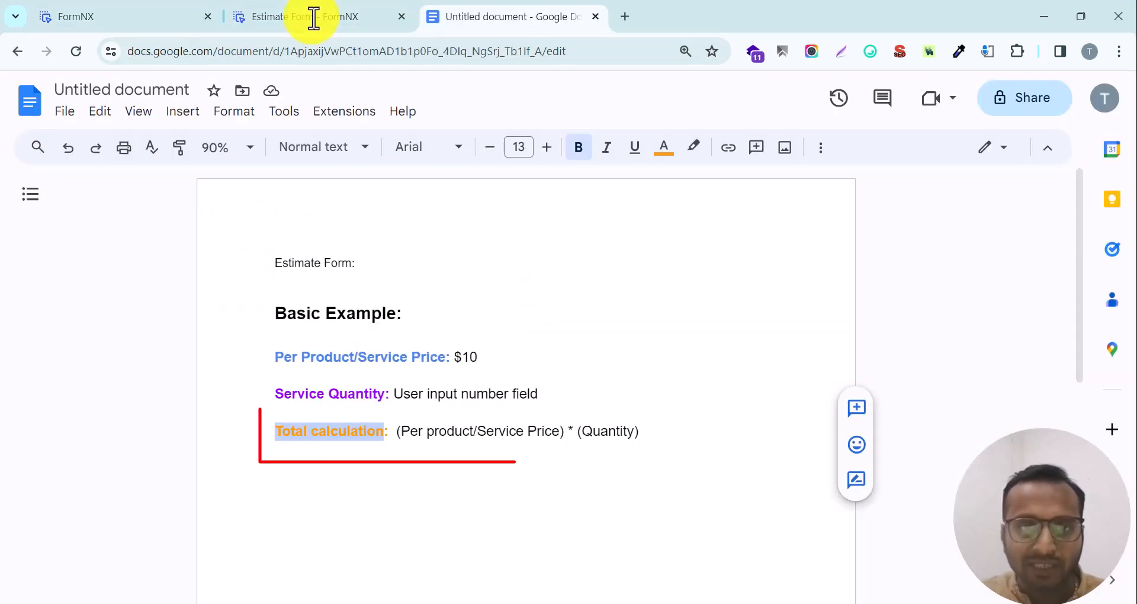
left_click(177, 26)
left_click(284, 304)
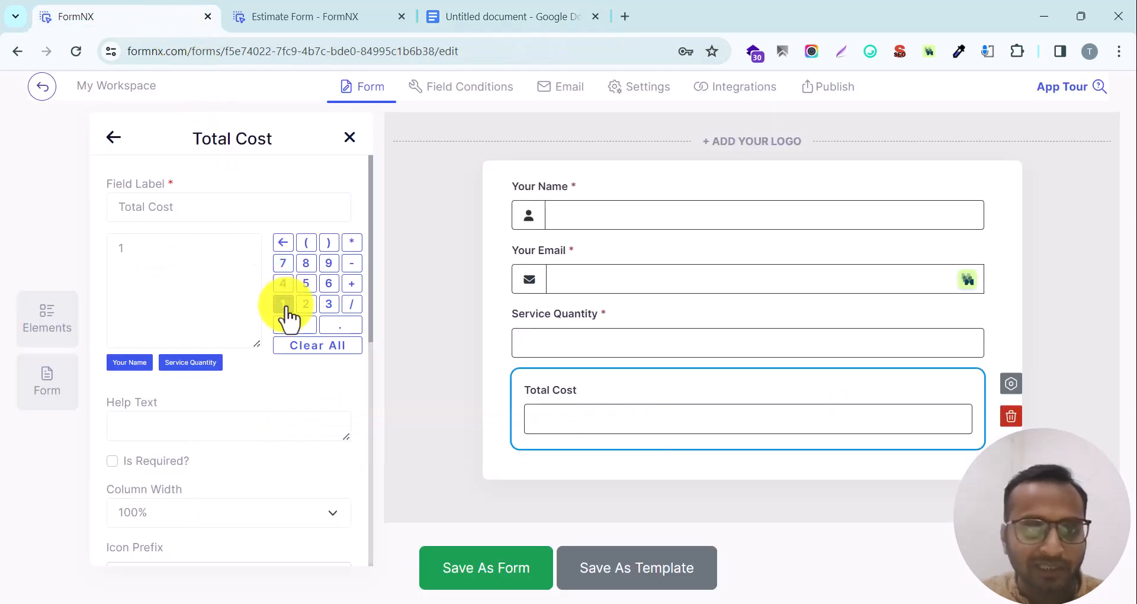
left_click(296, 327)
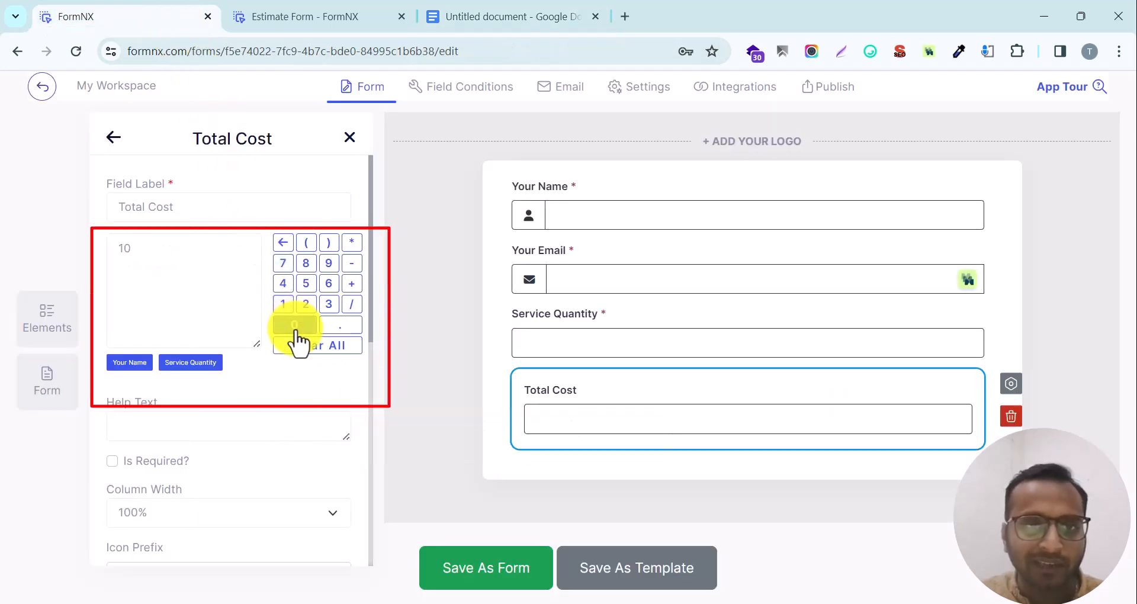
left_click(352, 243)
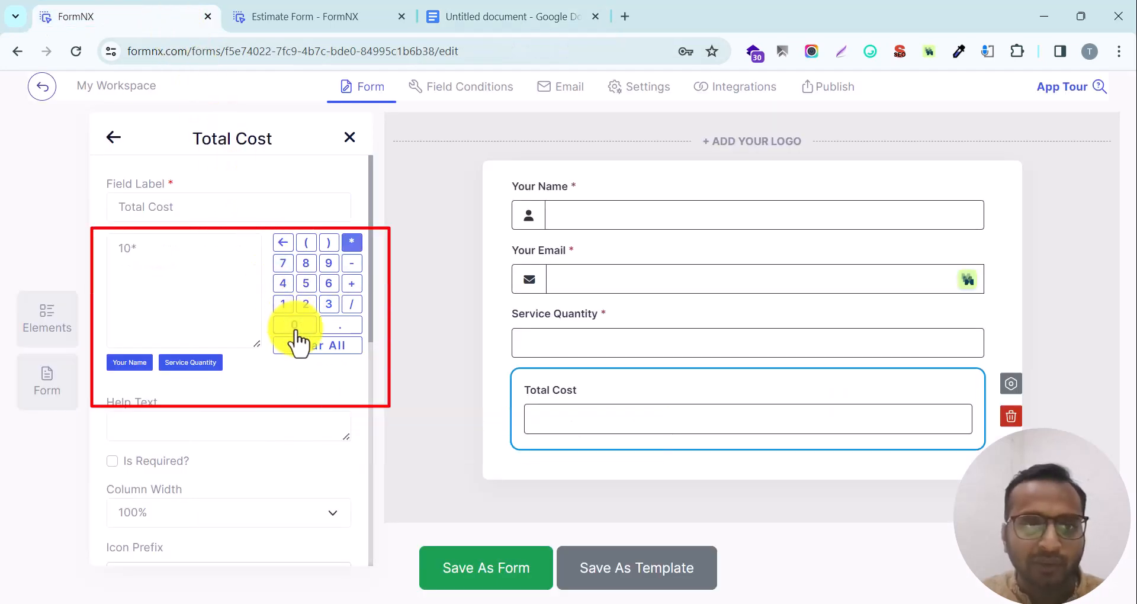
left_click(189, 364)
Look through the remaining settings of the Total Cost field and save the form
scroll(284, 386, "down", 1)
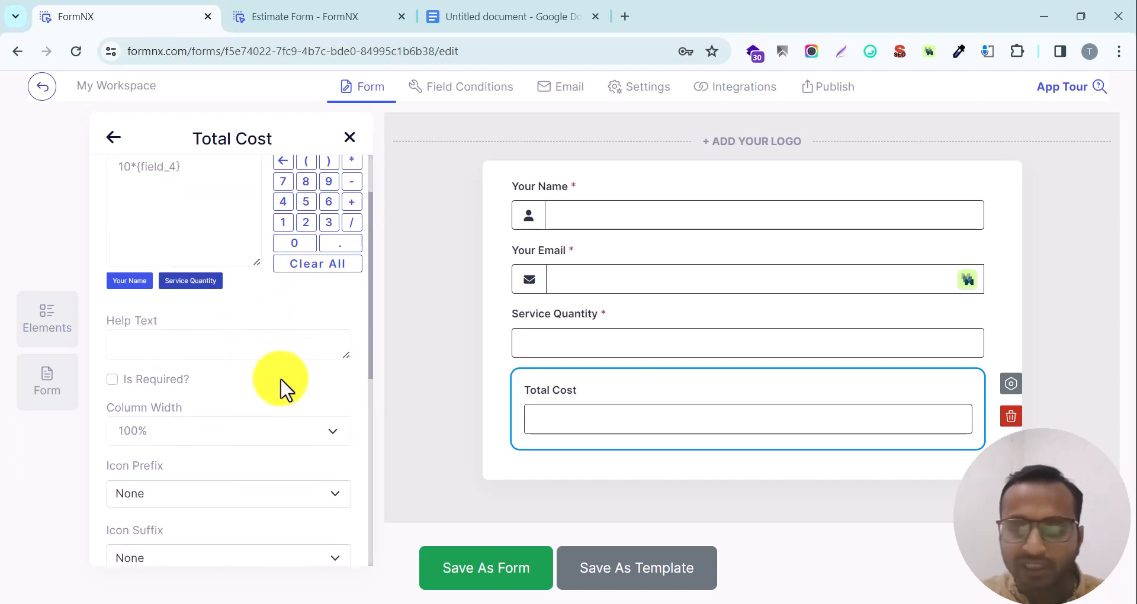
scroll(281, 391, "down", 4)
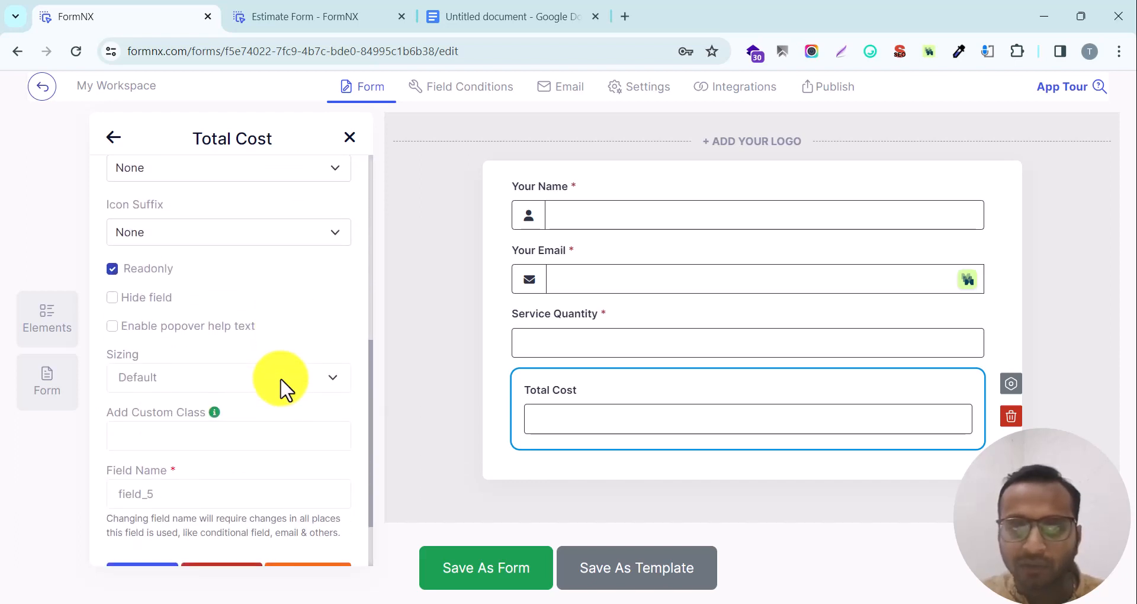
scroll(283, 388, "up", 5)
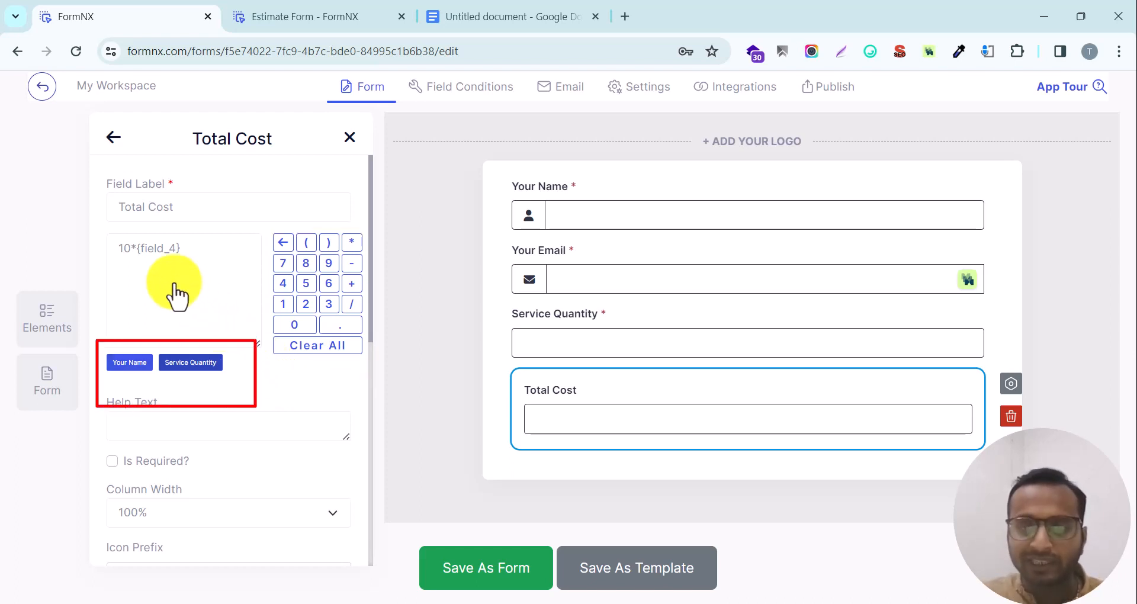
left_click(486, 568)
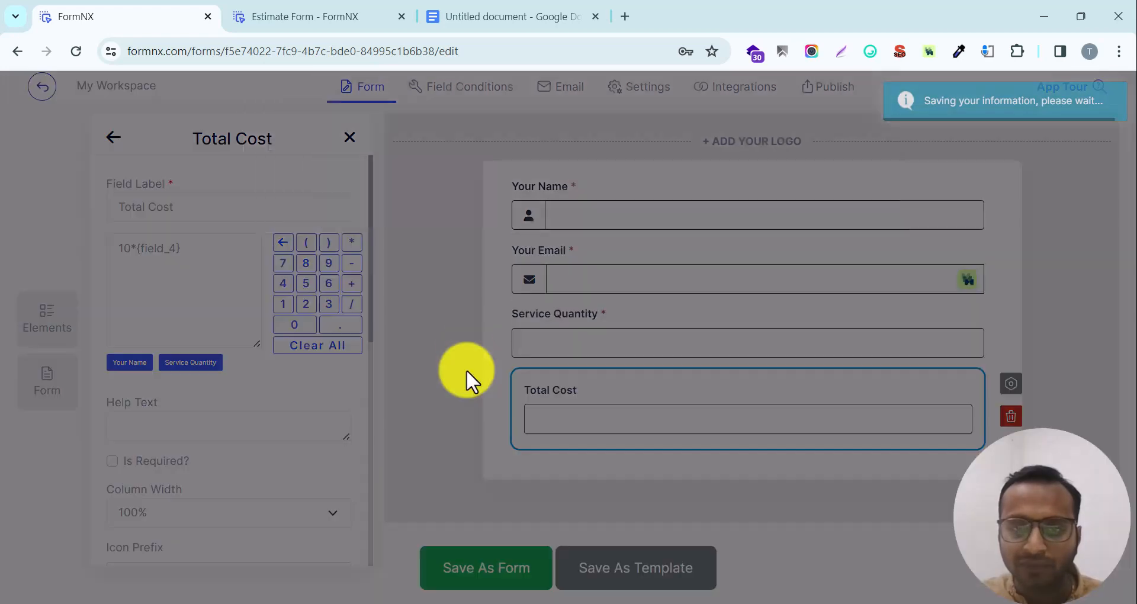
Test the Total Cost calculation on the live Estimate Form with service quantities of 1 and 20
left_click(840, 243)
left_click(237, 274)
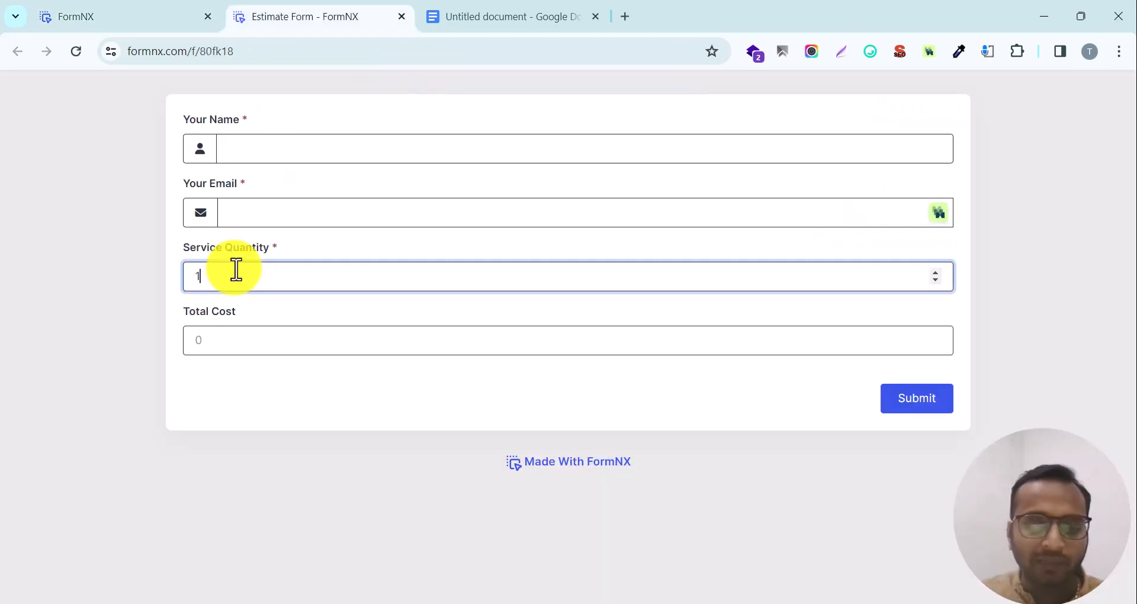
key("Tab")
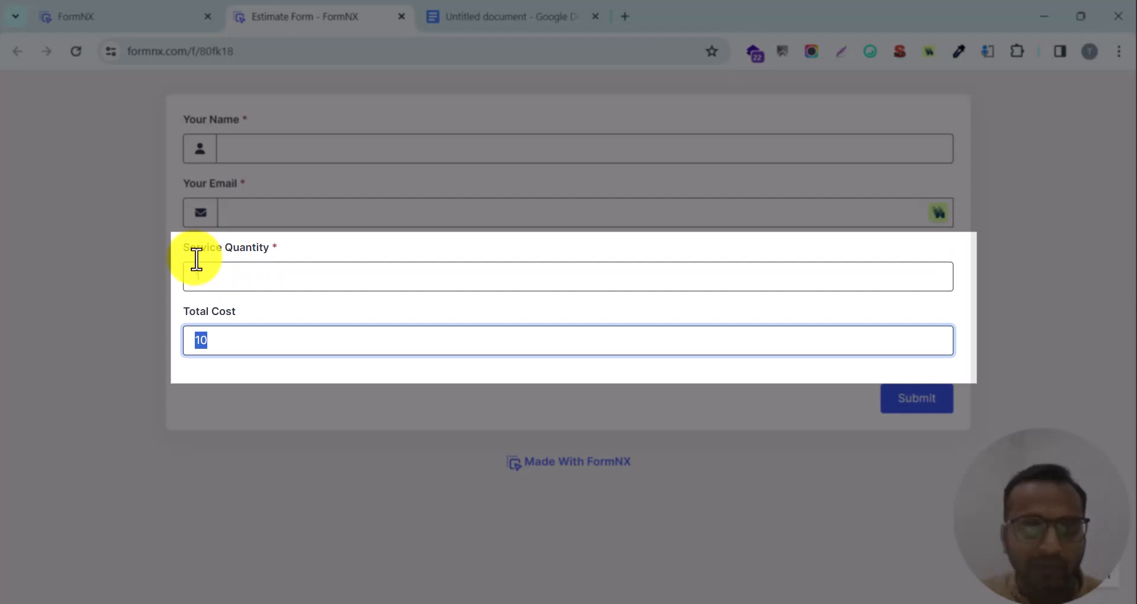
double_click(237, 283)
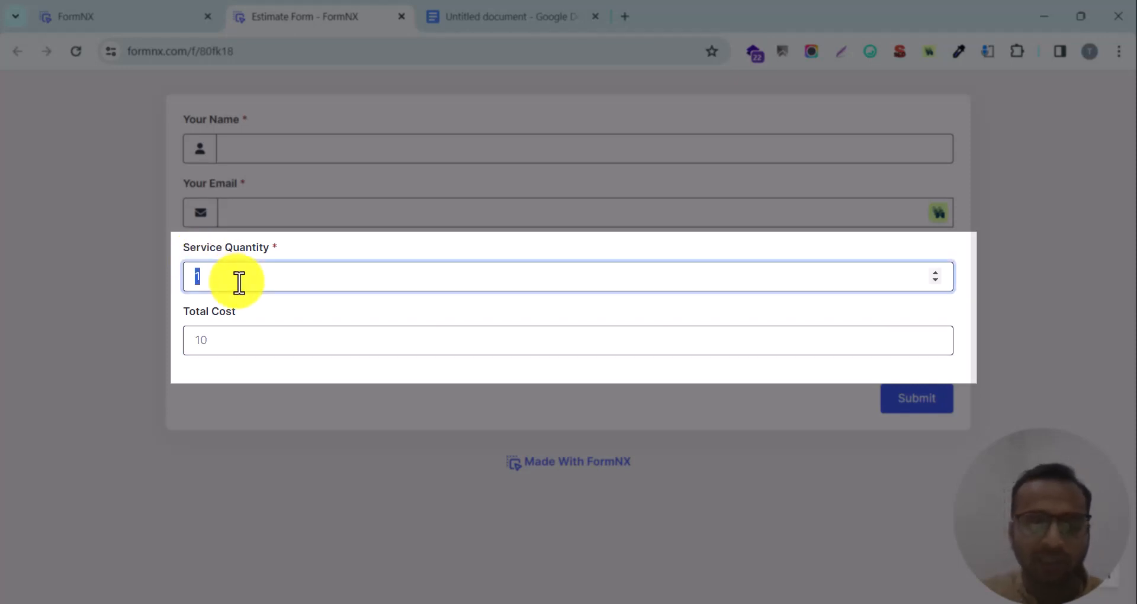
key("Tab")
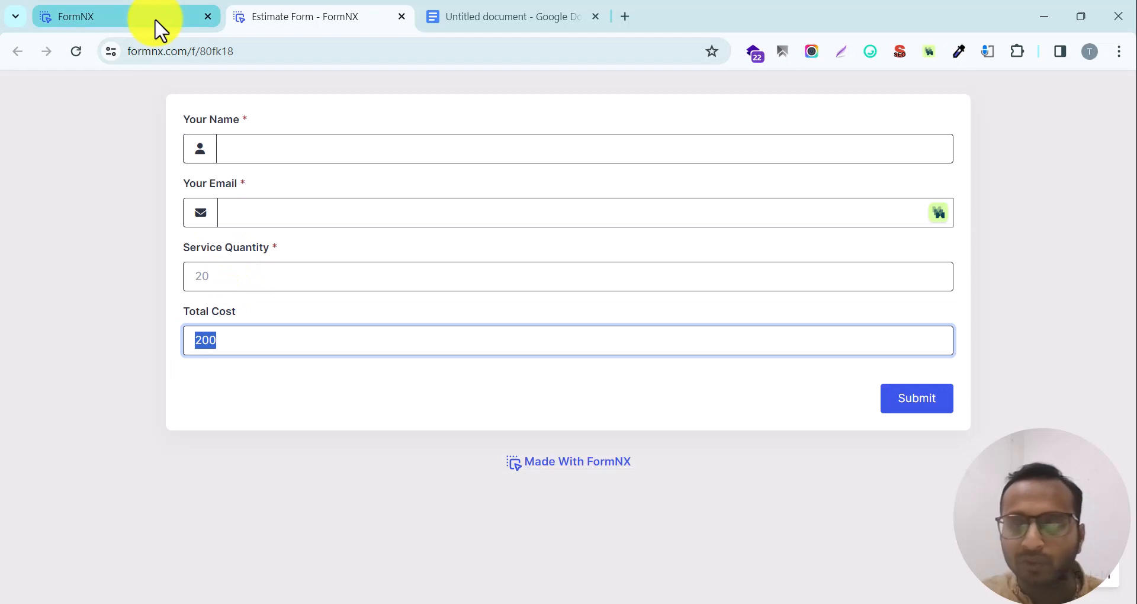
Review the basic example's price in the Google Docs document and the improved example with two products priced $10 and $20
mouse_move(155, 19)
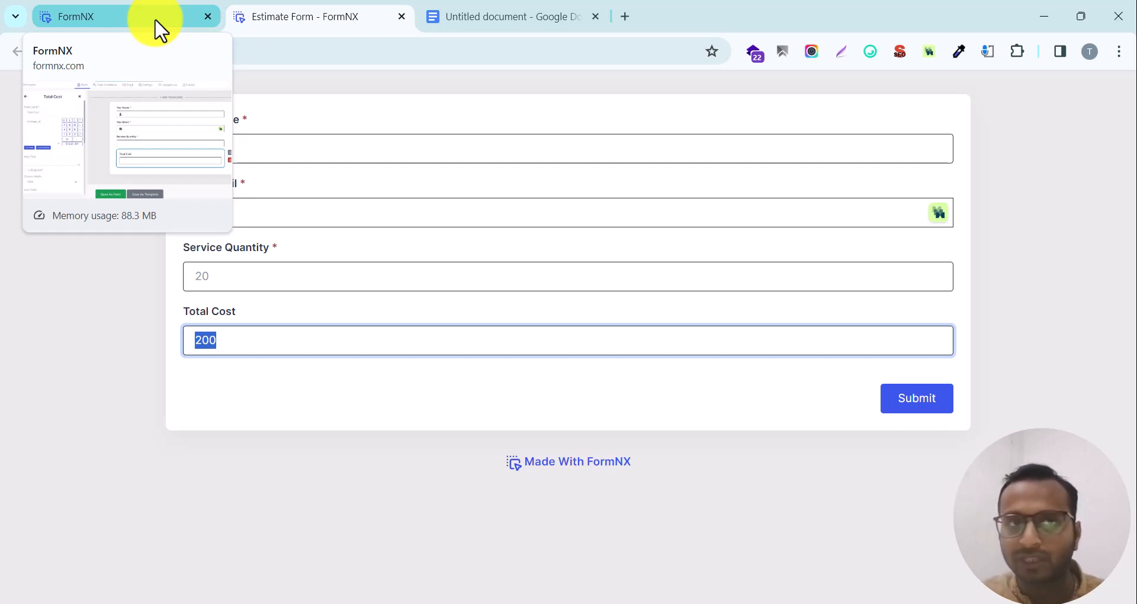
left_click(155, 19)
left_click(481, 17)
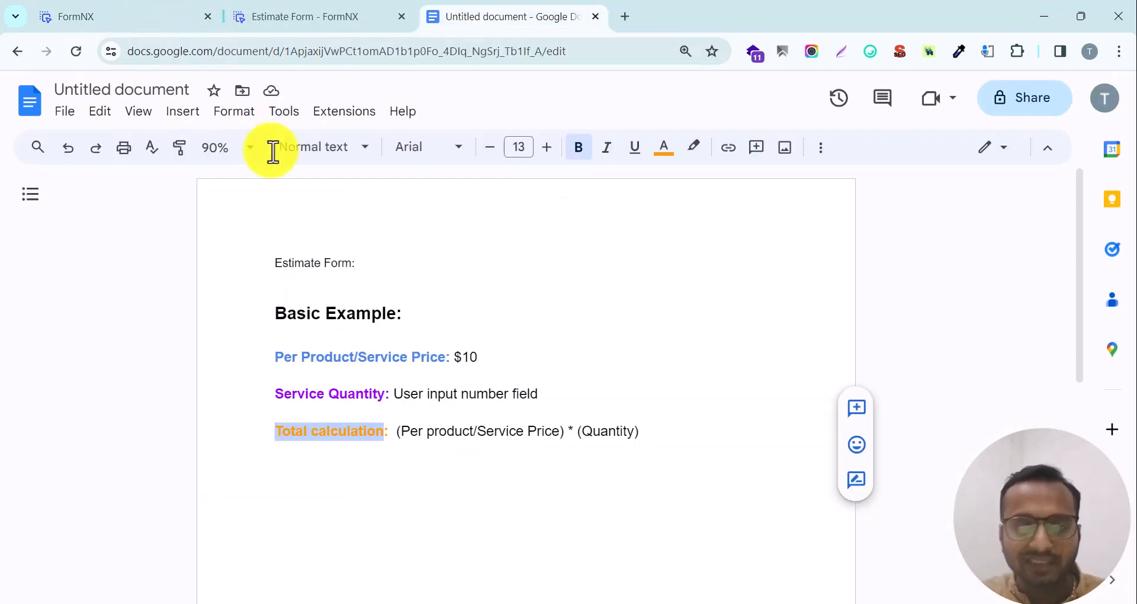
left_click_drag(453, 357, 499, 355)
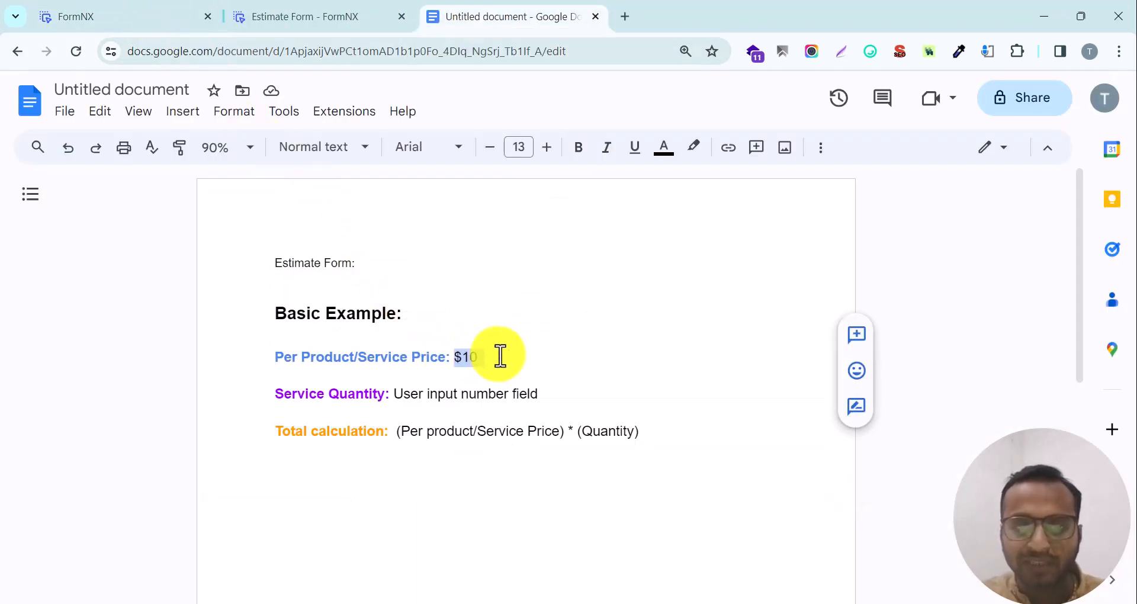
scroll(500, 356, "down", 6)
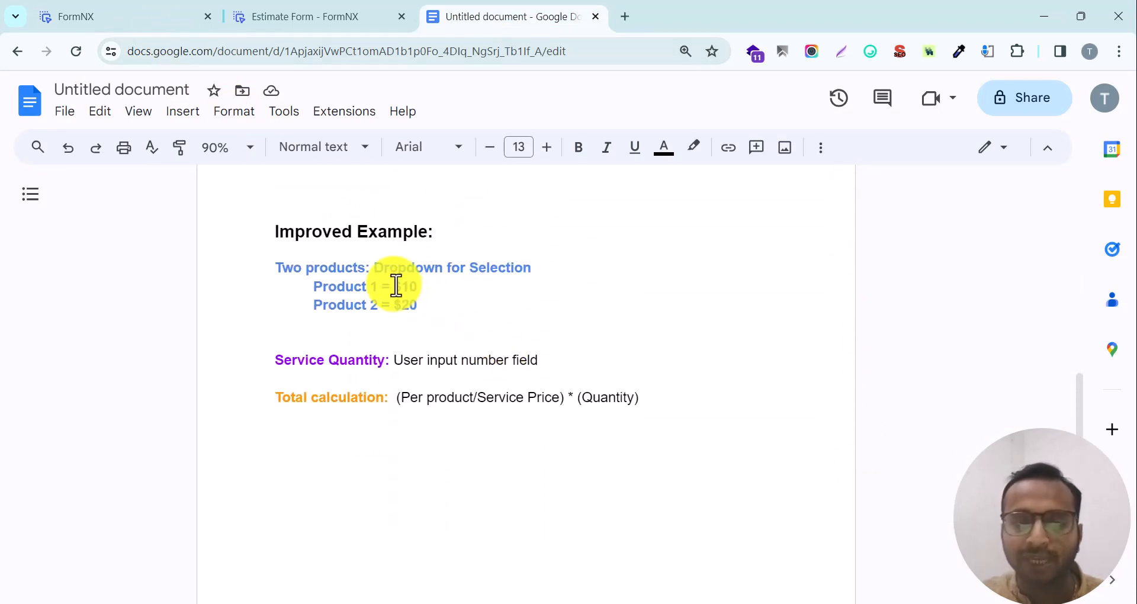
left_click_drag(394, 287, 424, 287)
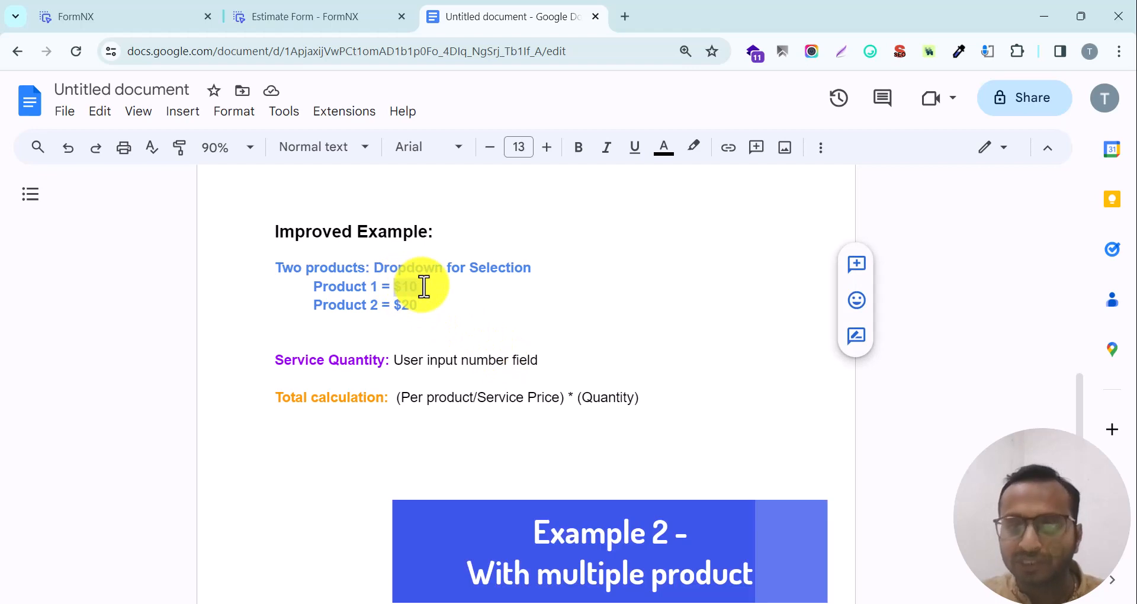
left_click(424, 286)
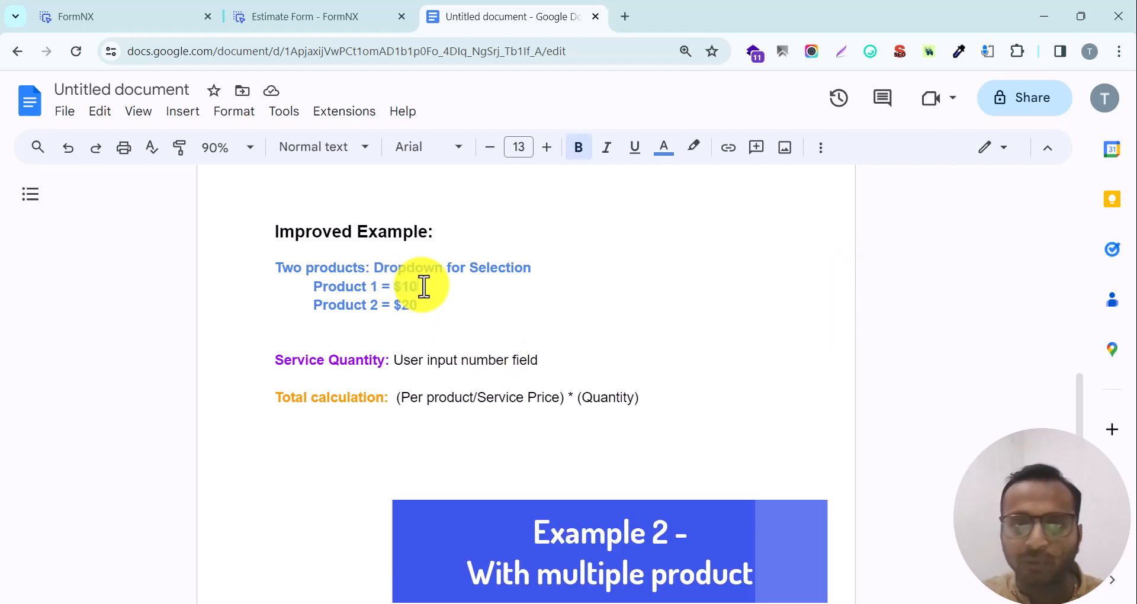
Return to the FormNX form builder and add a Single Choice (Radio) field between Your Email and Service Quantity
left_click(138, 21)
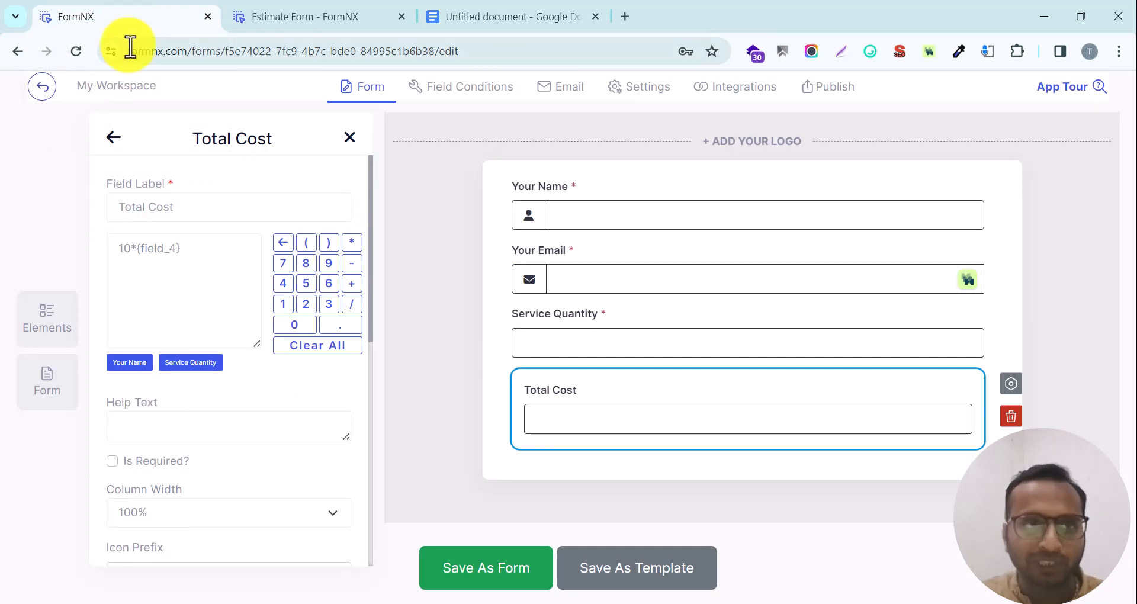
left_click(113, 138)
double_click(234, 135)
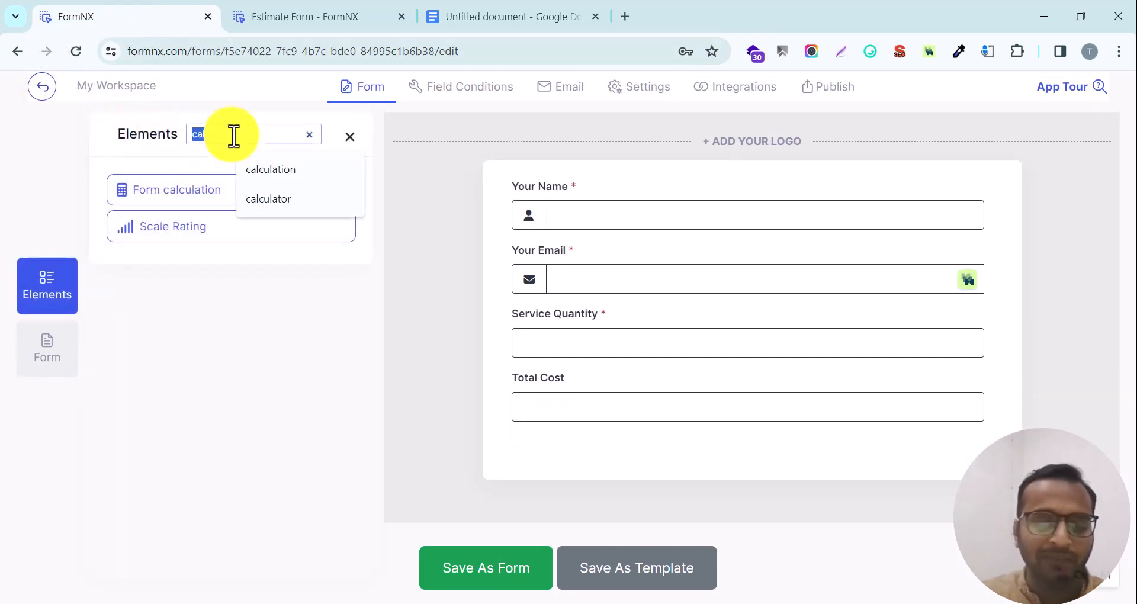
type("rad")
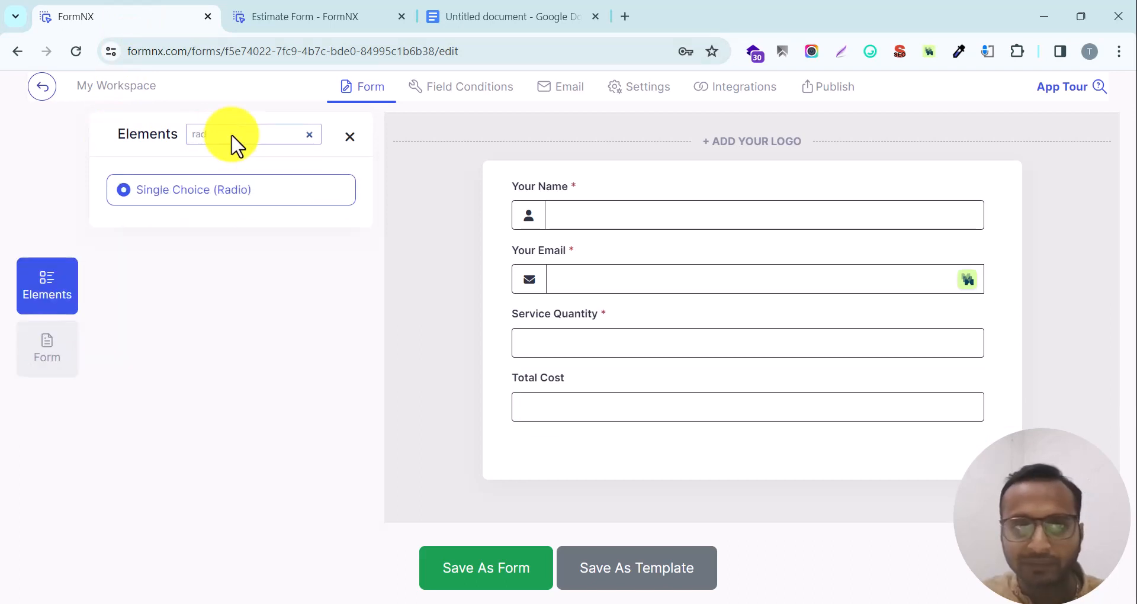
left_click_drag(329, 198, 598, 338)
left_click_drag(527, 393, 456, 315)
Label the radio field "Select Product/Service" and set its options to Product 1 and Product 2
triple_click(220, 219)
type("Select the")
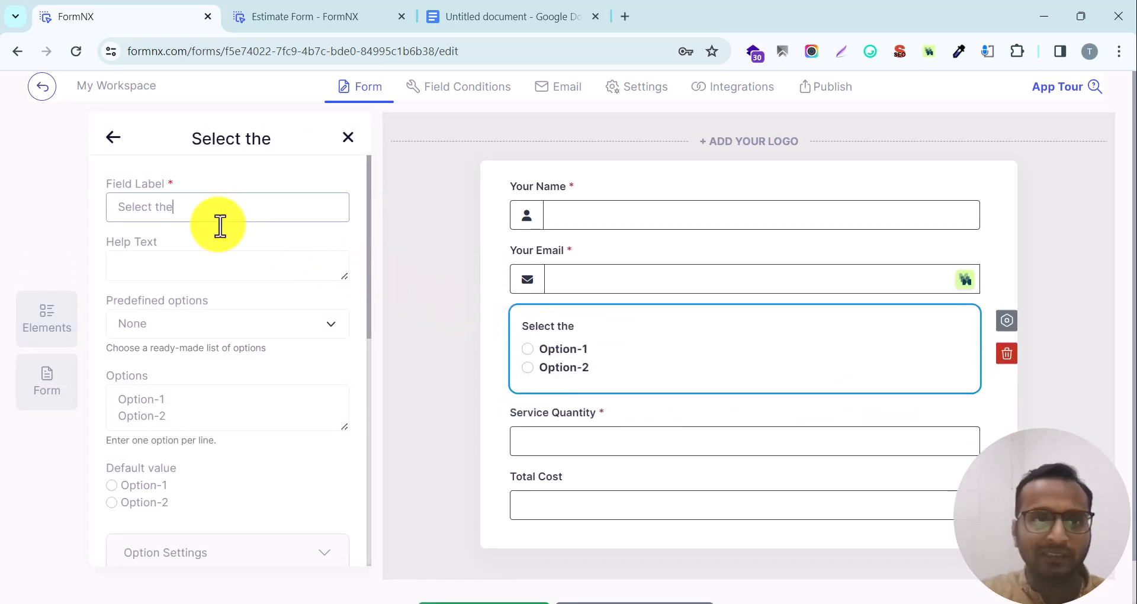
key("BackSpace")
key("BackSpace")
key("BackSpace")
type("Product/Service")
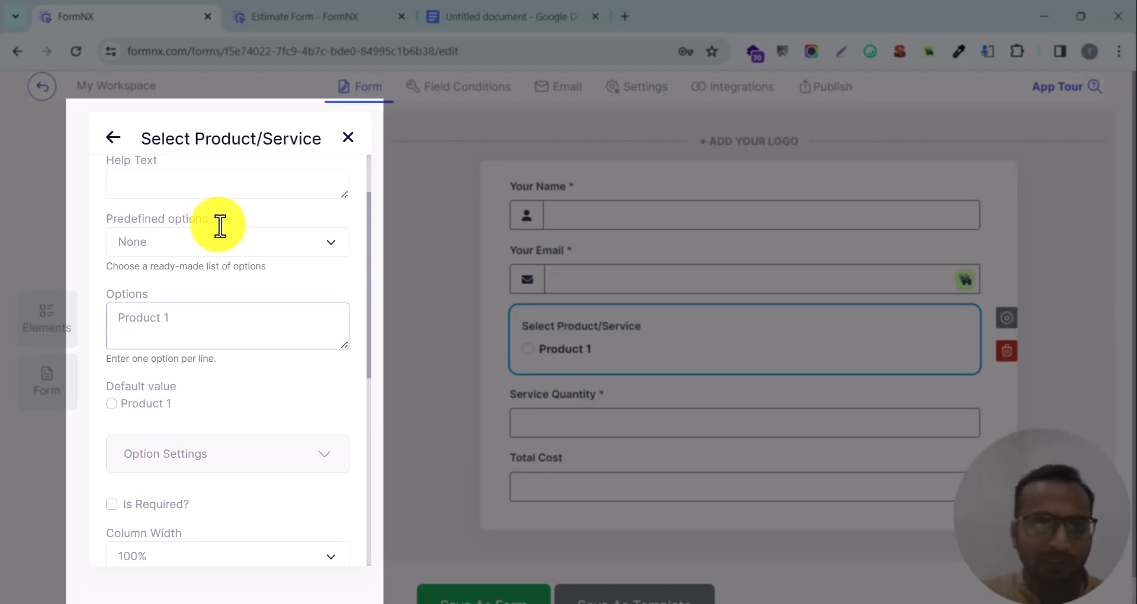
key("Return")
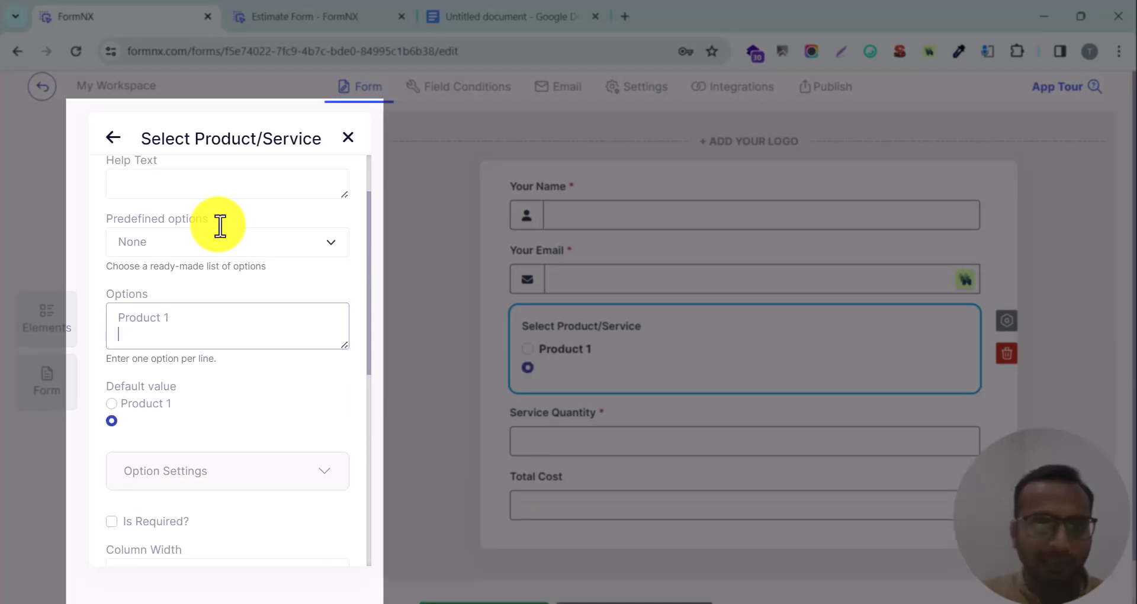
type("Product 2")
Enable calculation values for the Select Product/Service options, with 10 for Product 1 and 20 for Product 2
scroll(220, 225, "down", 1)
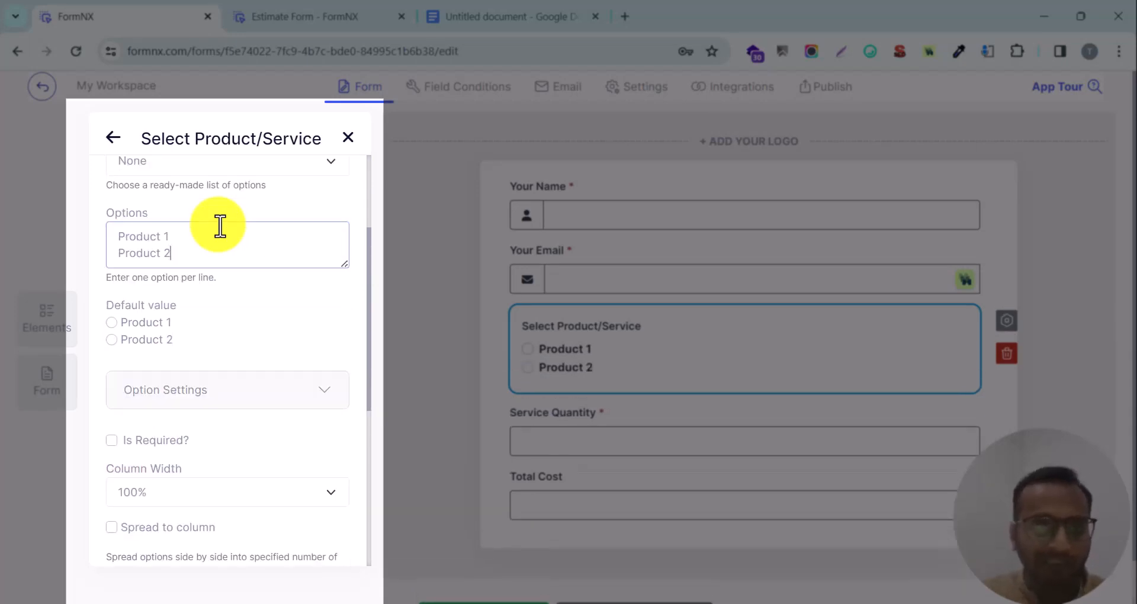
scroll(208, 253, "down", 1)
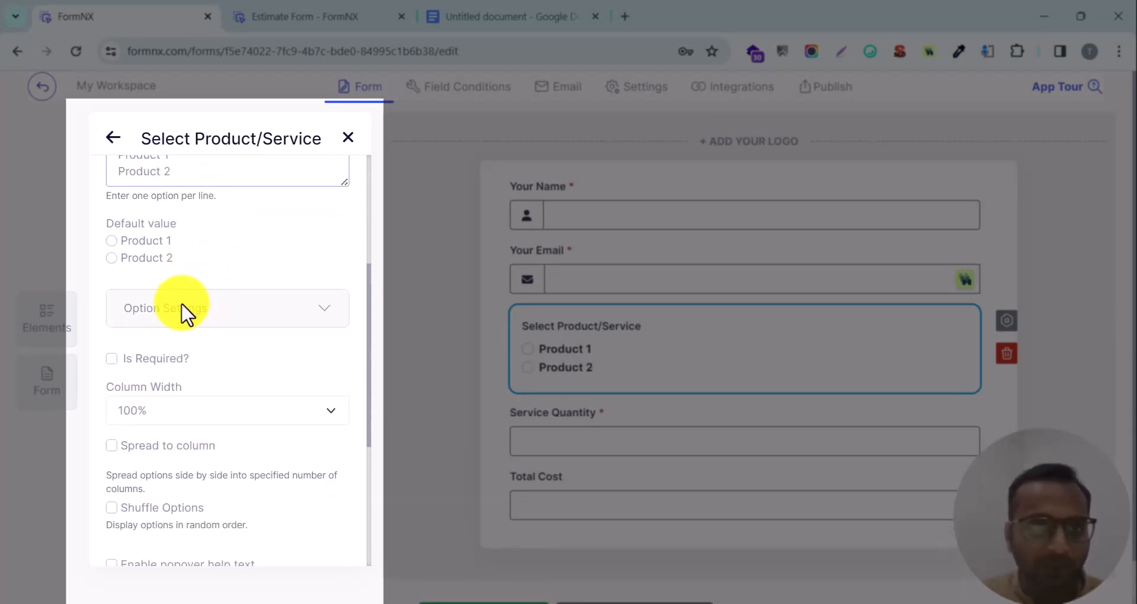
left_click(216, 305)
scroll(220, 296, "down", 1)
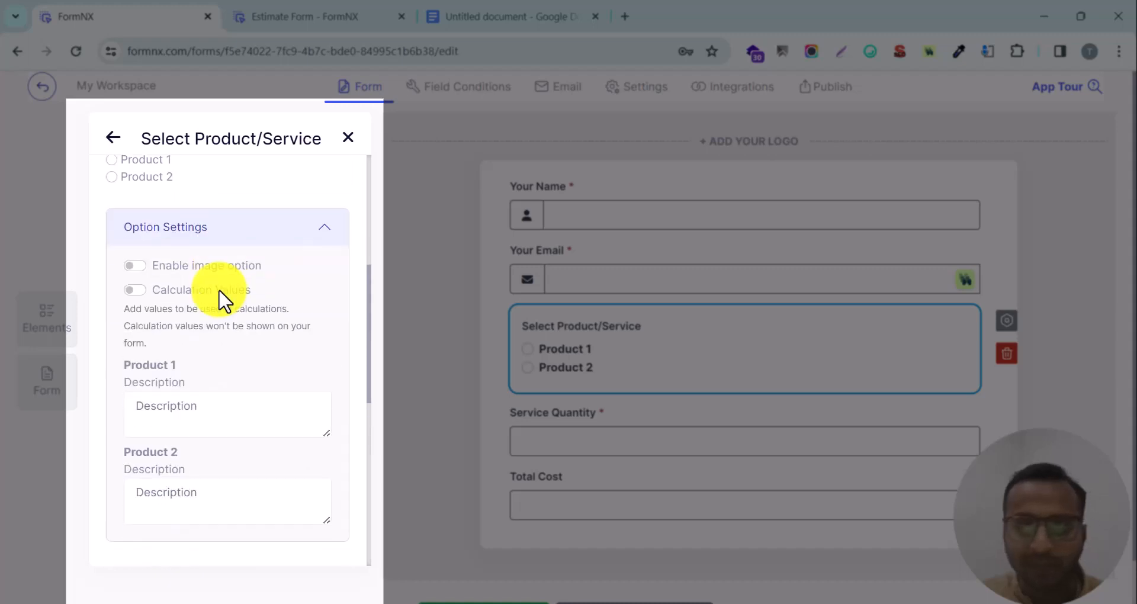
left_click(144, 289)
left_click(220, 404)
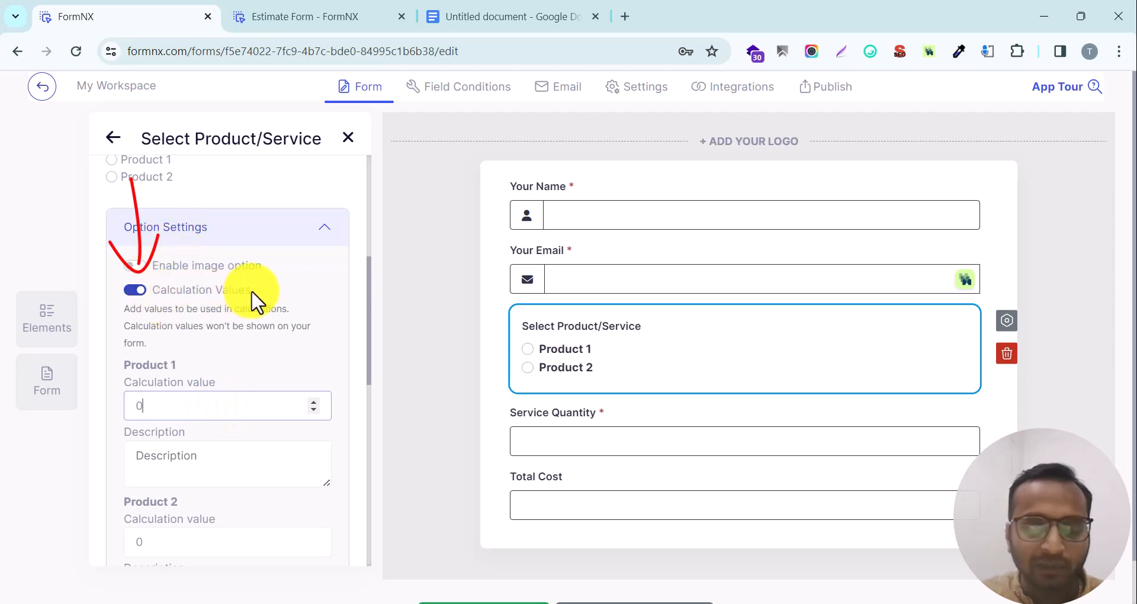
double_click(179, 413)
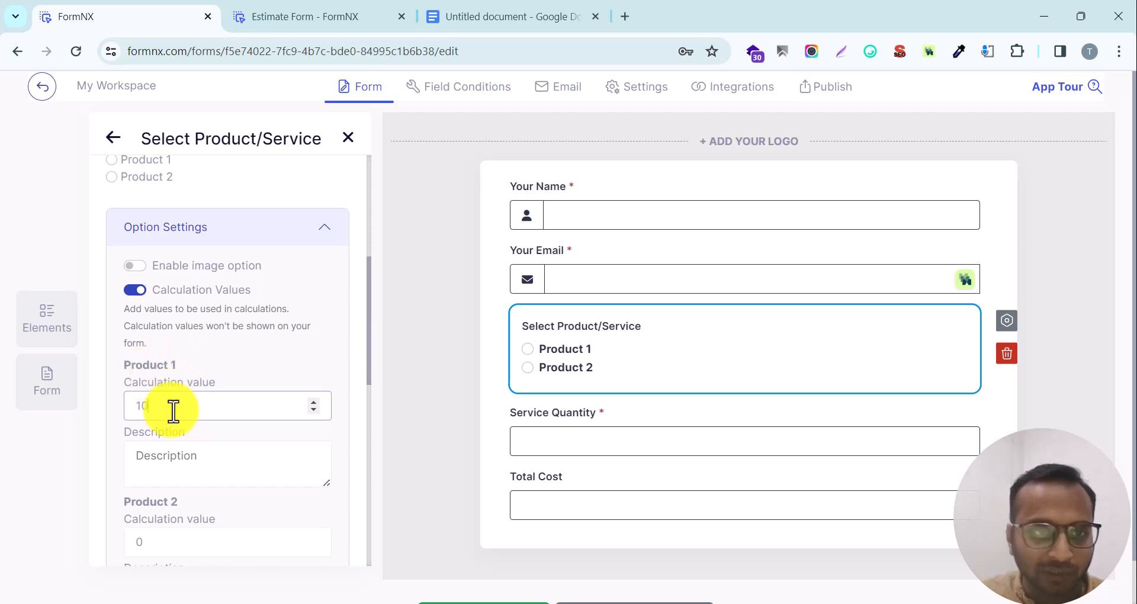
scroll(204, 395, "down", 3)
double_click(180, 382)
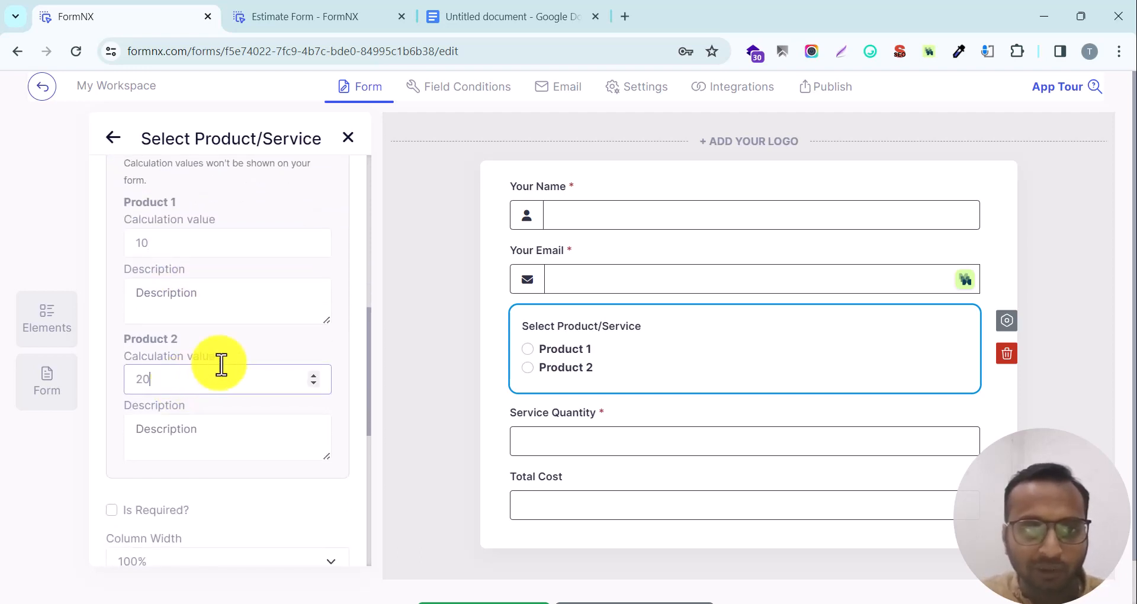
Spread the Select Product/Service options side by side into 2 columns
scroll(180, 382, "down", 3)
left_click(111, 436)
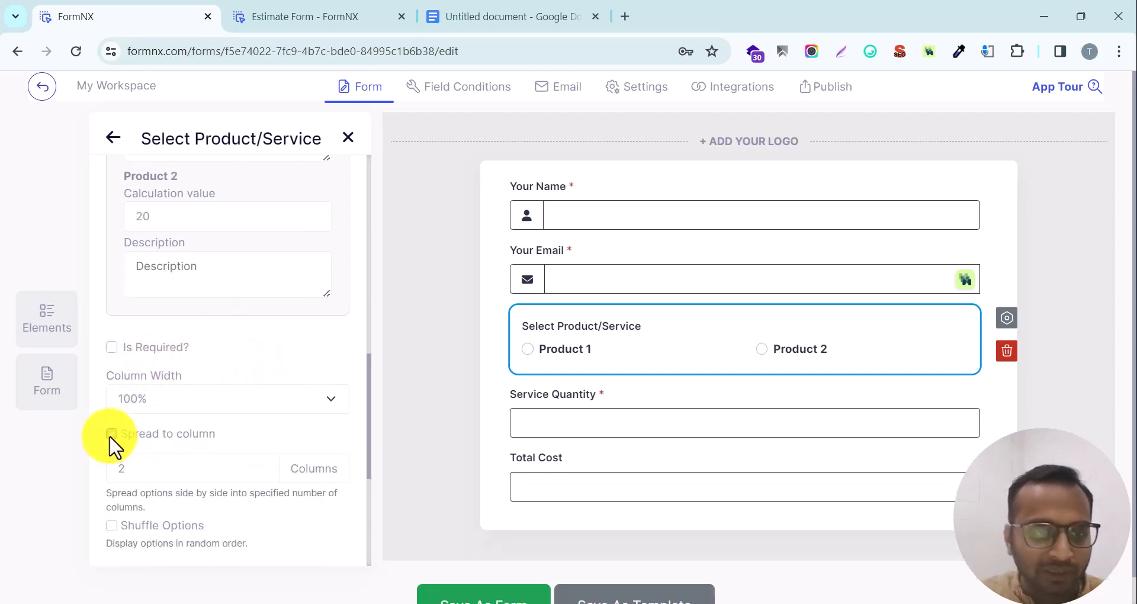
scroll(245, 442, "down", 3)
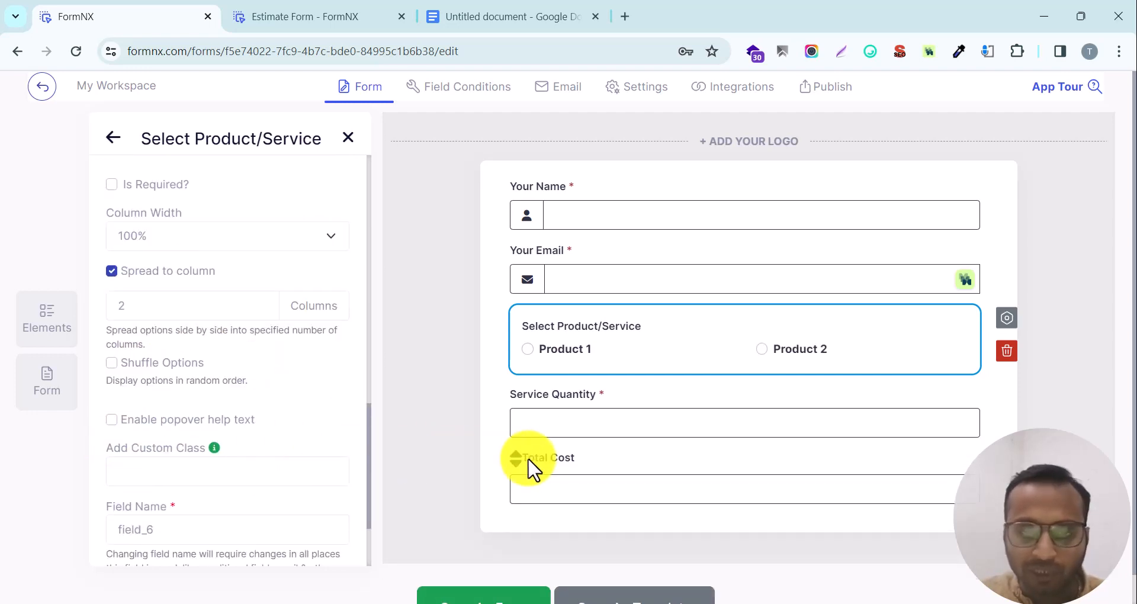
Replace the Total Cost formula with Select Product/Service multiplied by Service Quantity, giving {field_6}*{field_4}
left_click(529, 468)
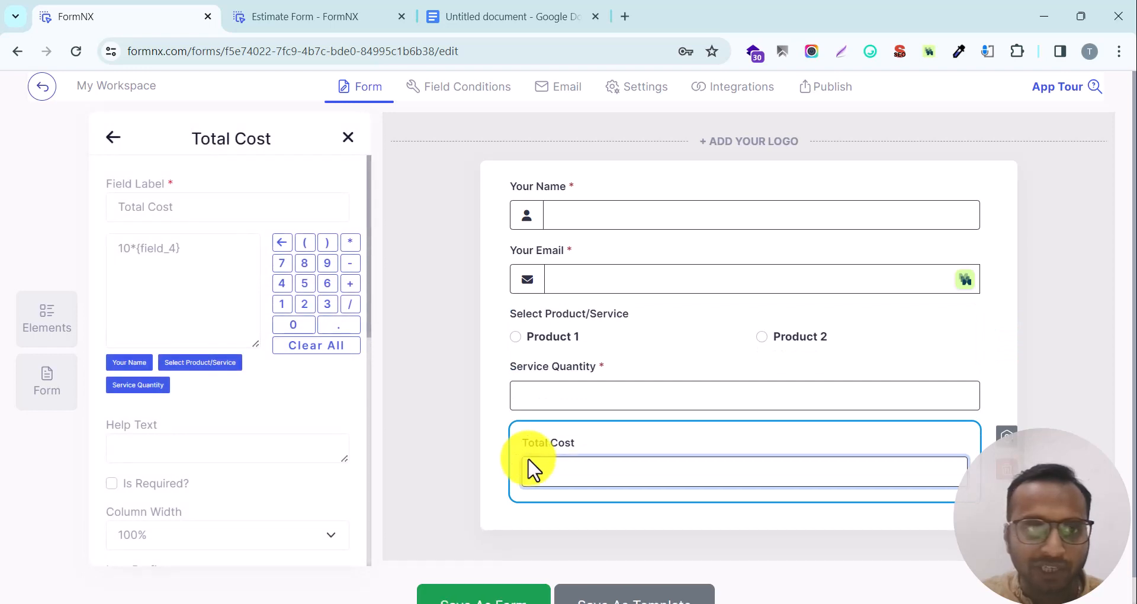
left_click(308, 346)
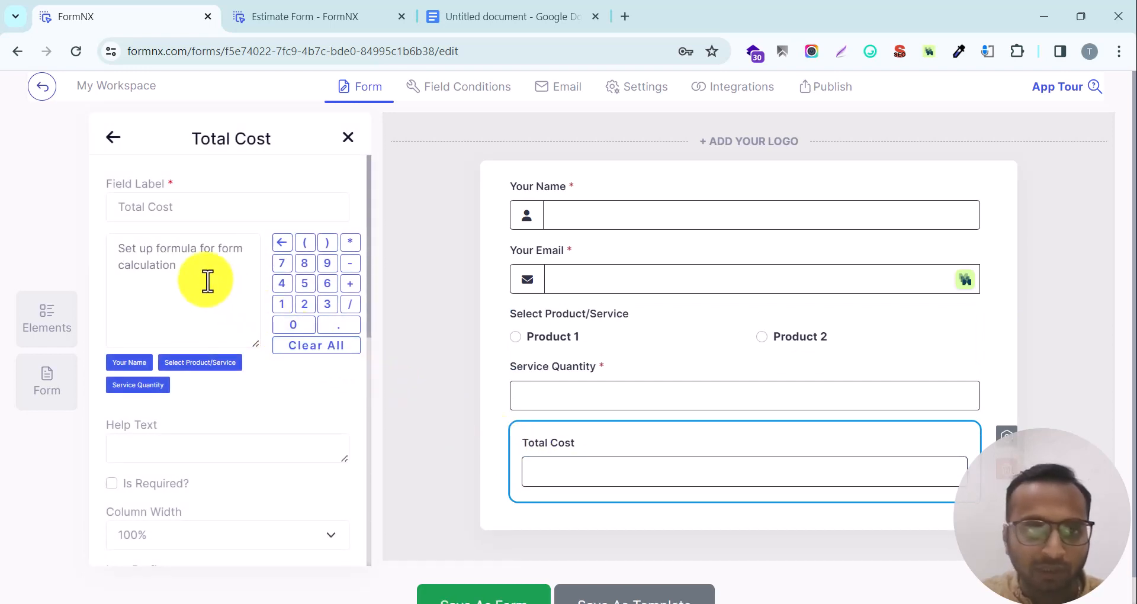
left_click(195, 361)
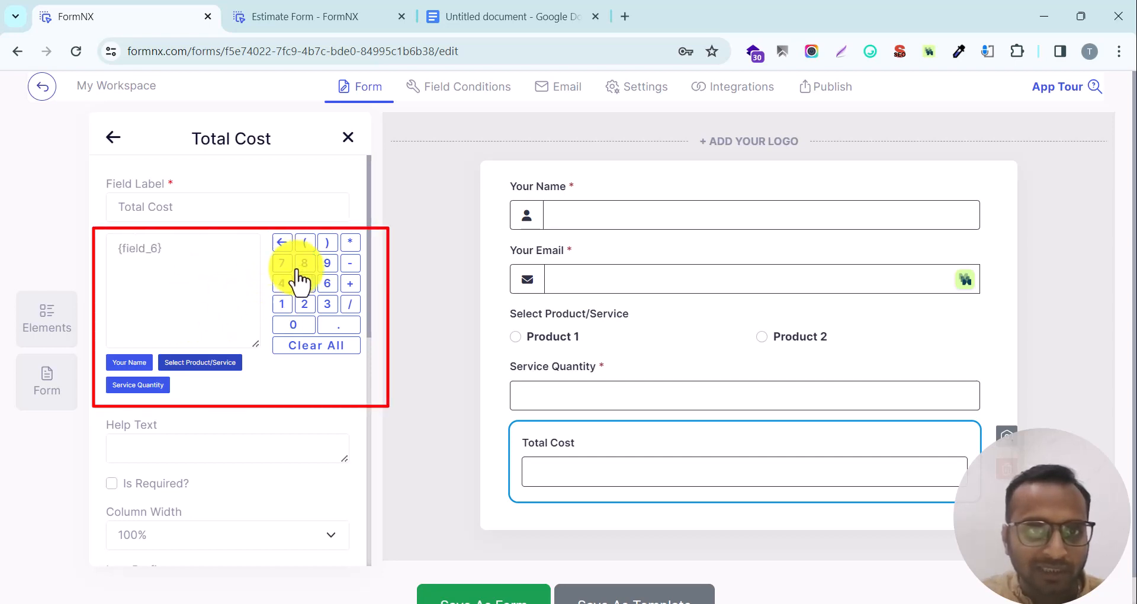
left_click(350, 242)
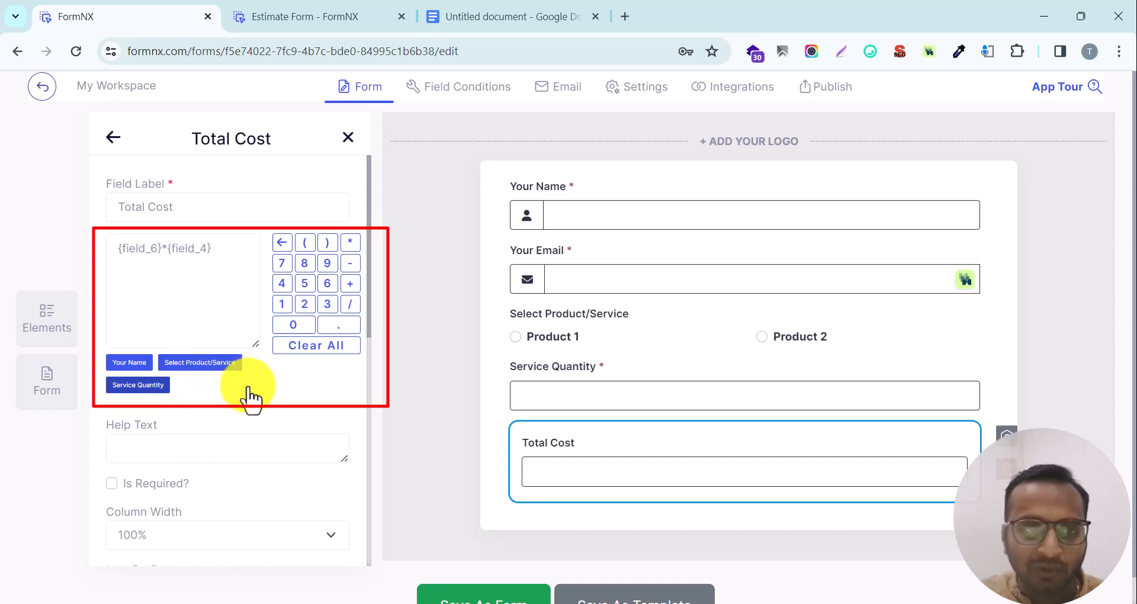
Save the updated form under the name Estimate Form
scroll(373, 489, "down", 1)
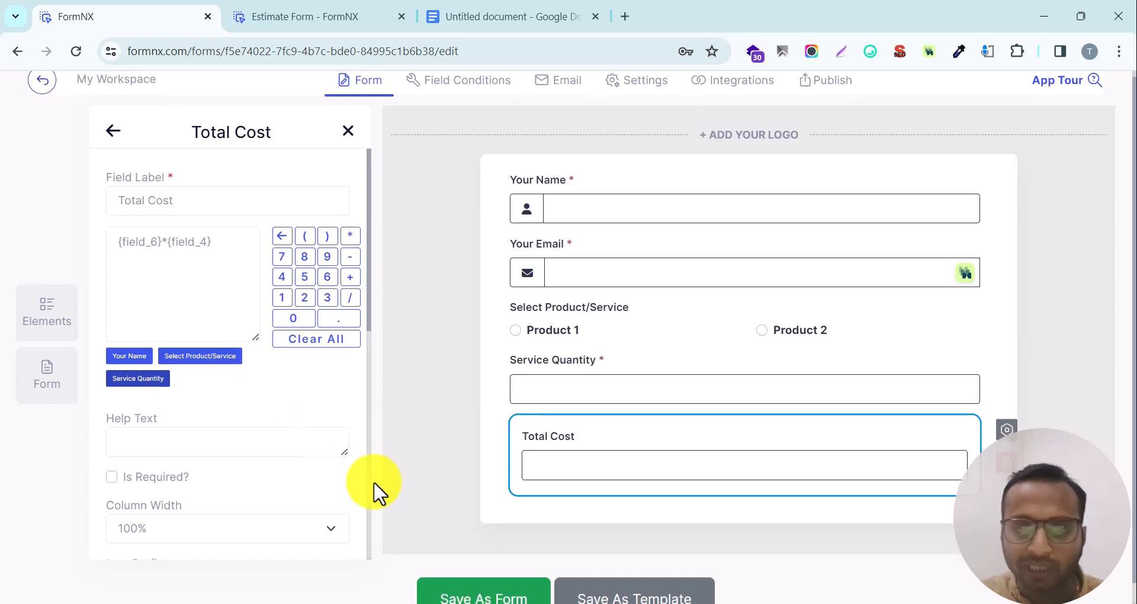
left_click(490, 577)
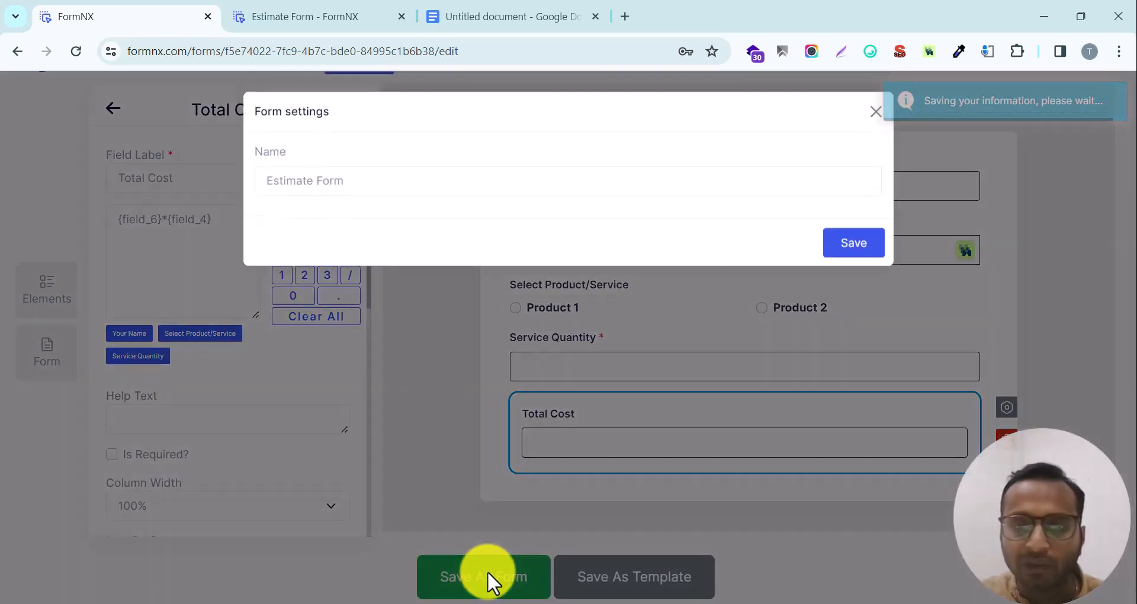
left_click(864, 247)
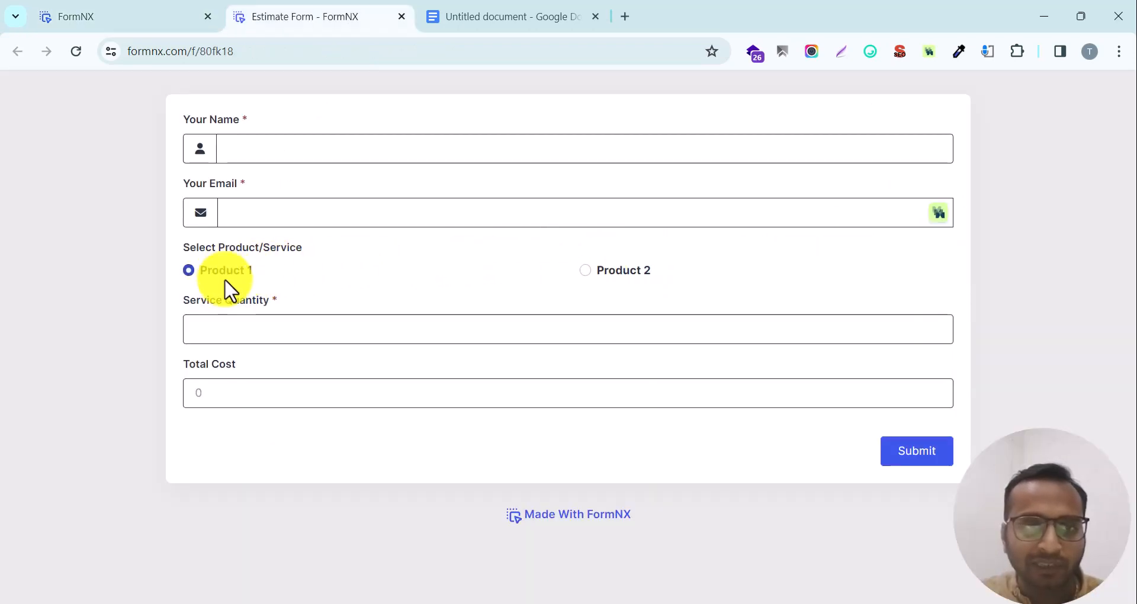
Test Total Cost on the live form using Product 1 with quantities 1 and 100, and Product 2 with quantity 100
left_click(233, 329)
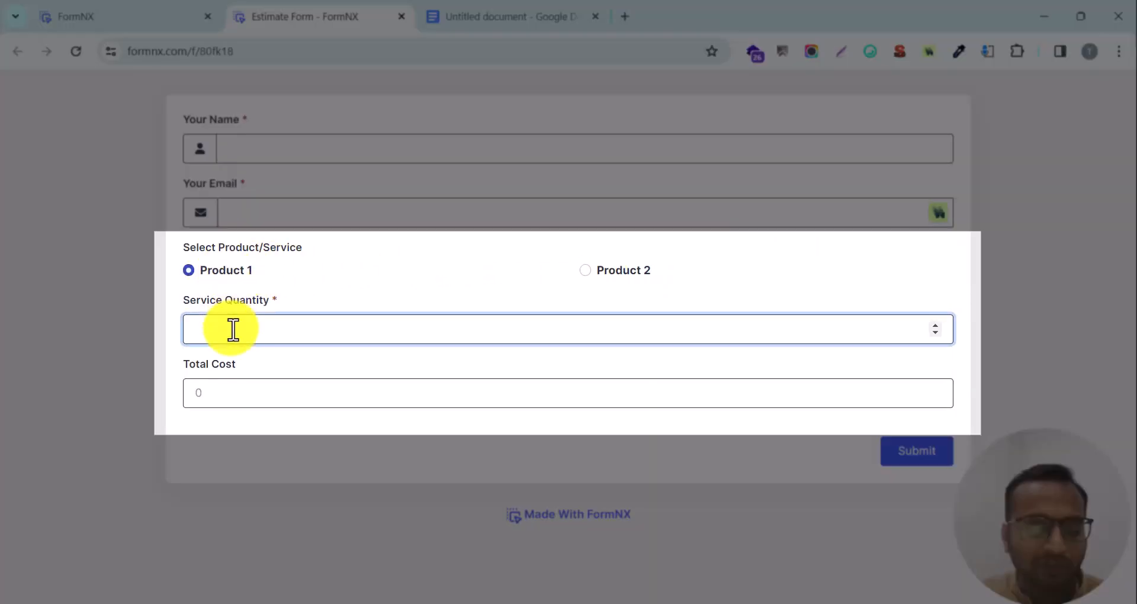
type("1")
left_click(233, 389)
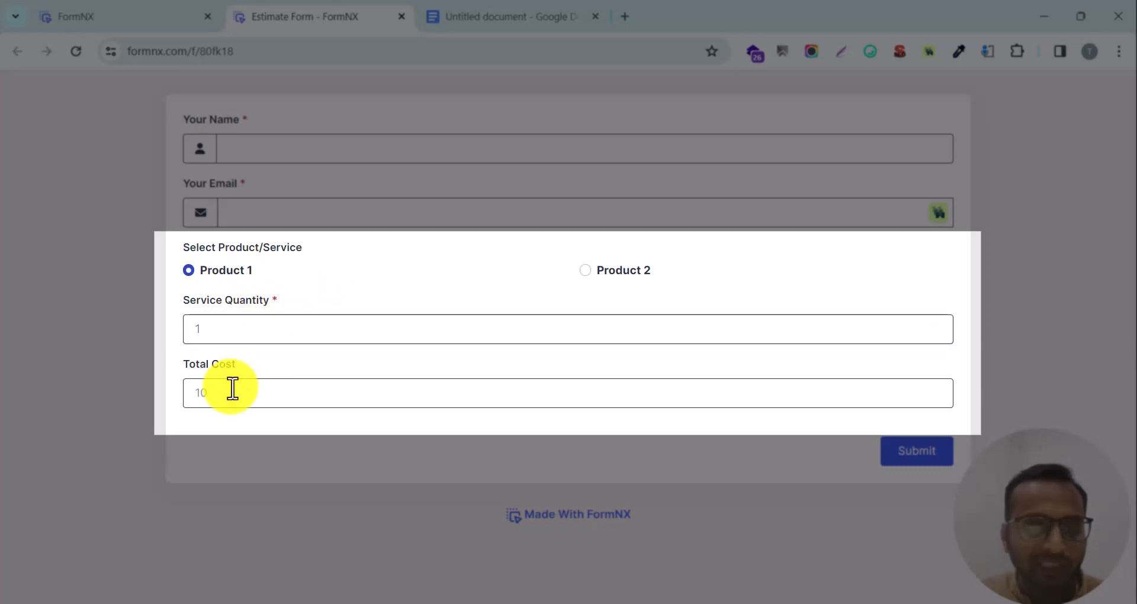
double_click(231, 332)
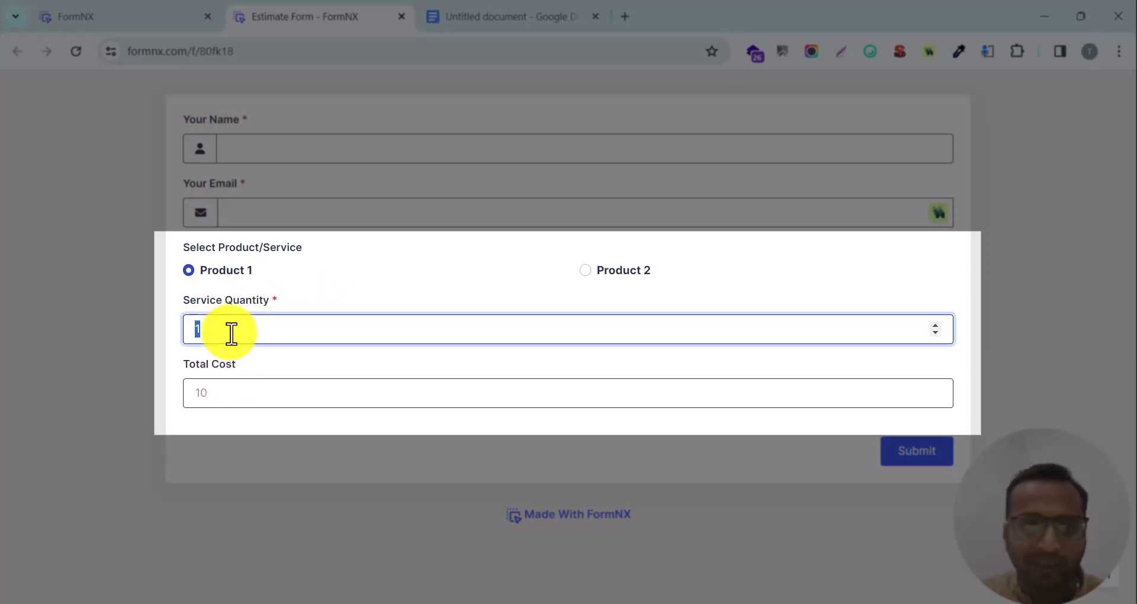
type("100")
key("Tab")
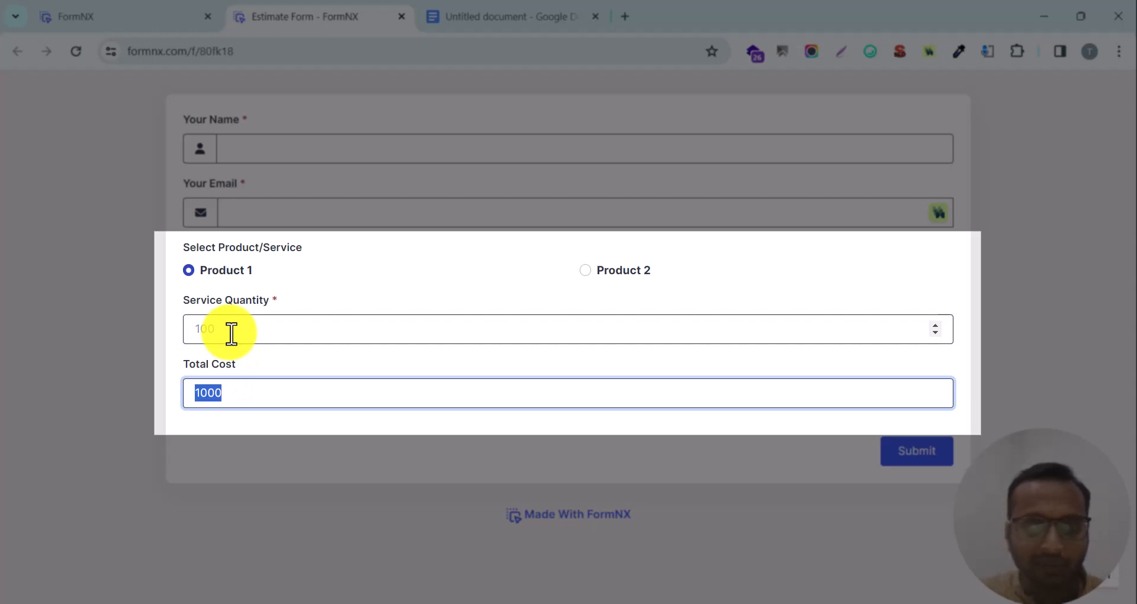
left_click(617, 270)
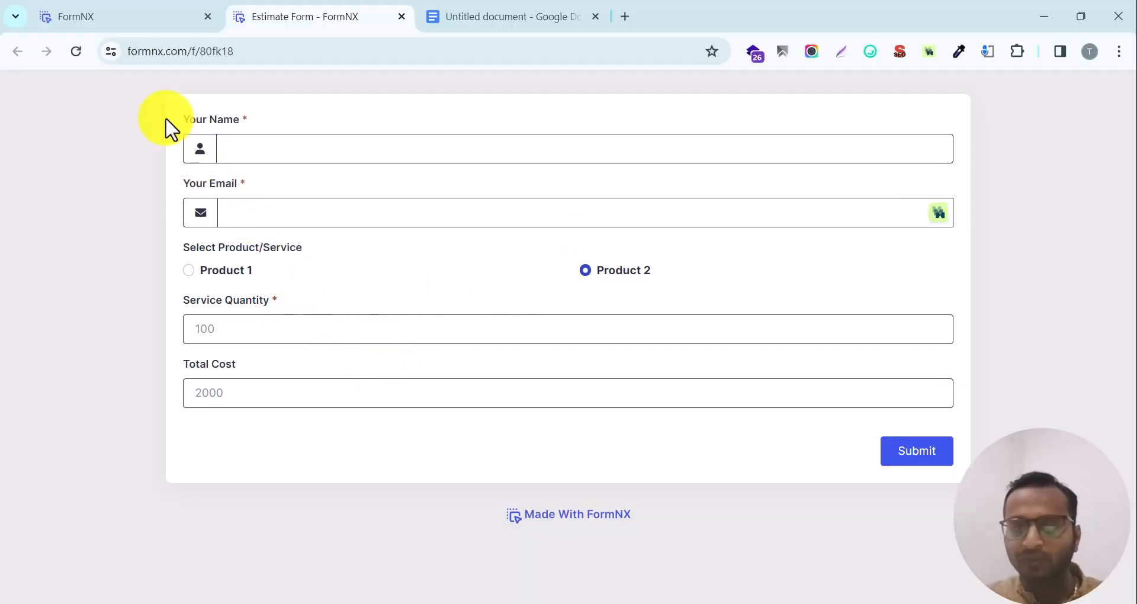
Return to the form editor and review the calculation values assigned to Product 1 and Product 2 in the Select Product/Service field
left_click(73, 8)
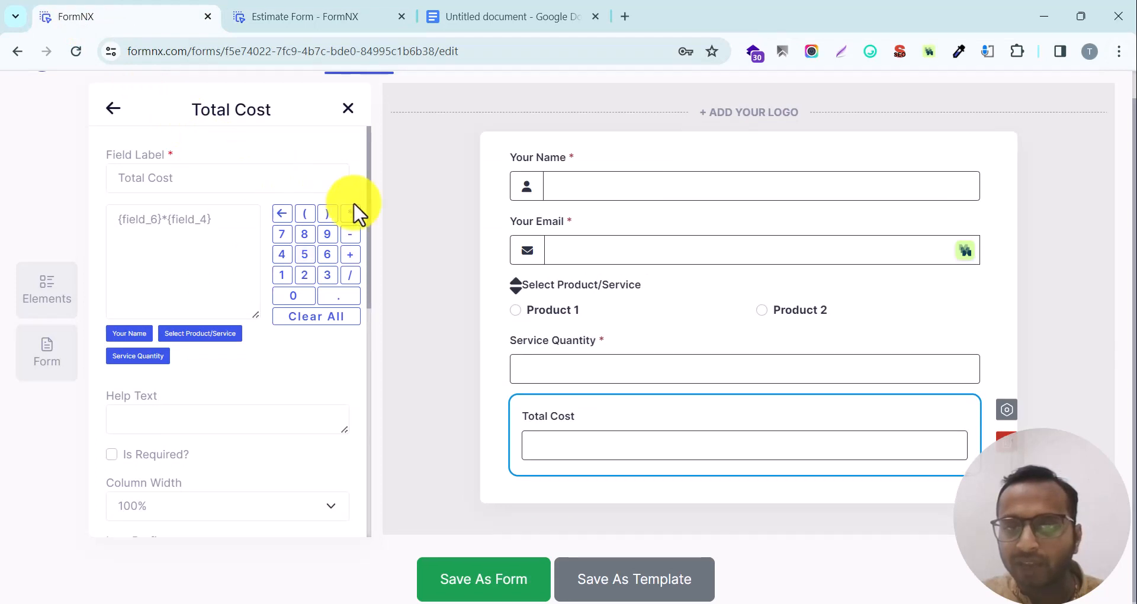
left_click(629, 298)
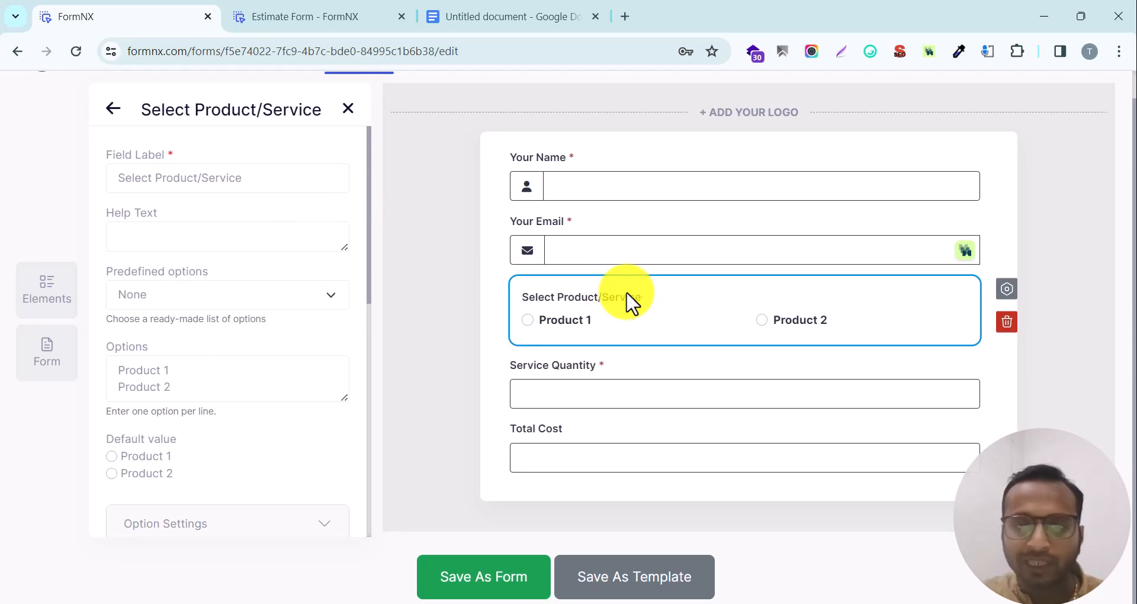
scroll(148, 370, "down", 3)
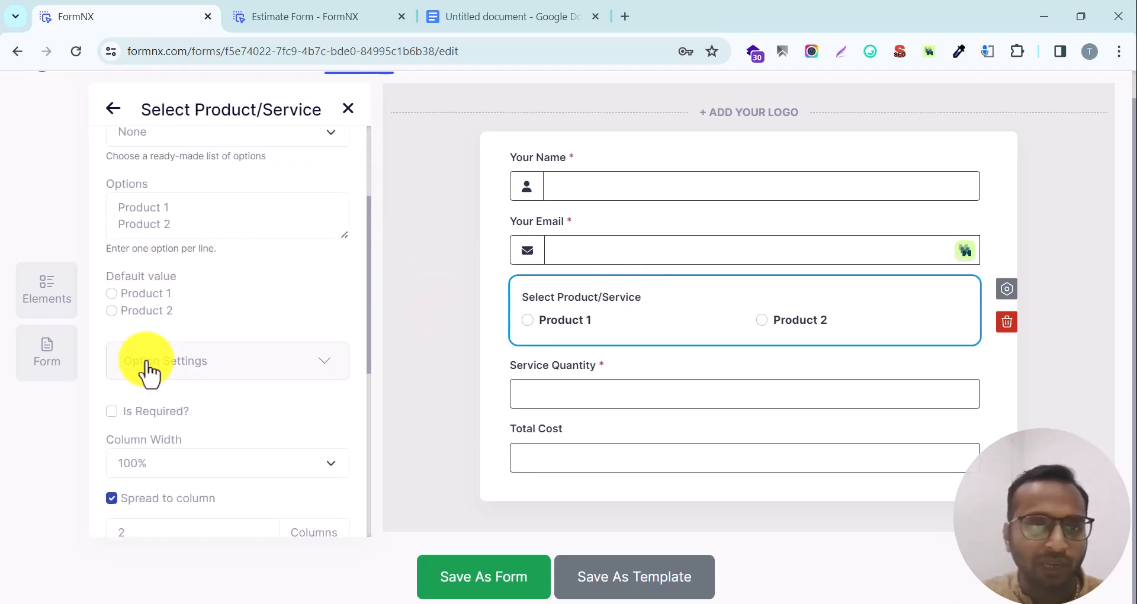
left_click(148, 362)
scroll(149, 363, "down", 3)
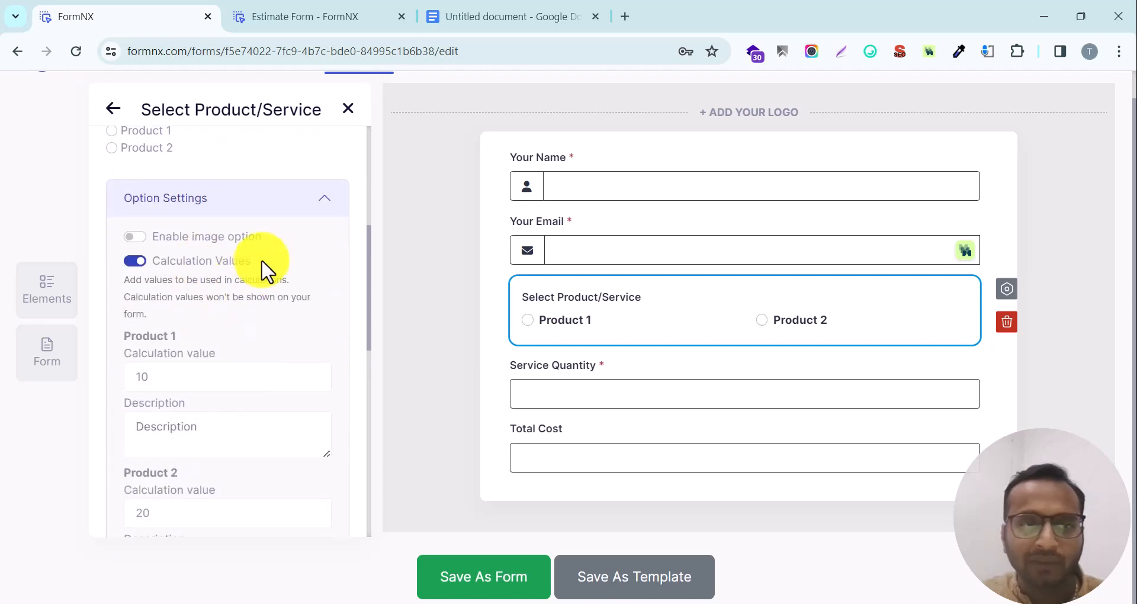
scroll(261, 259, "down", 3)
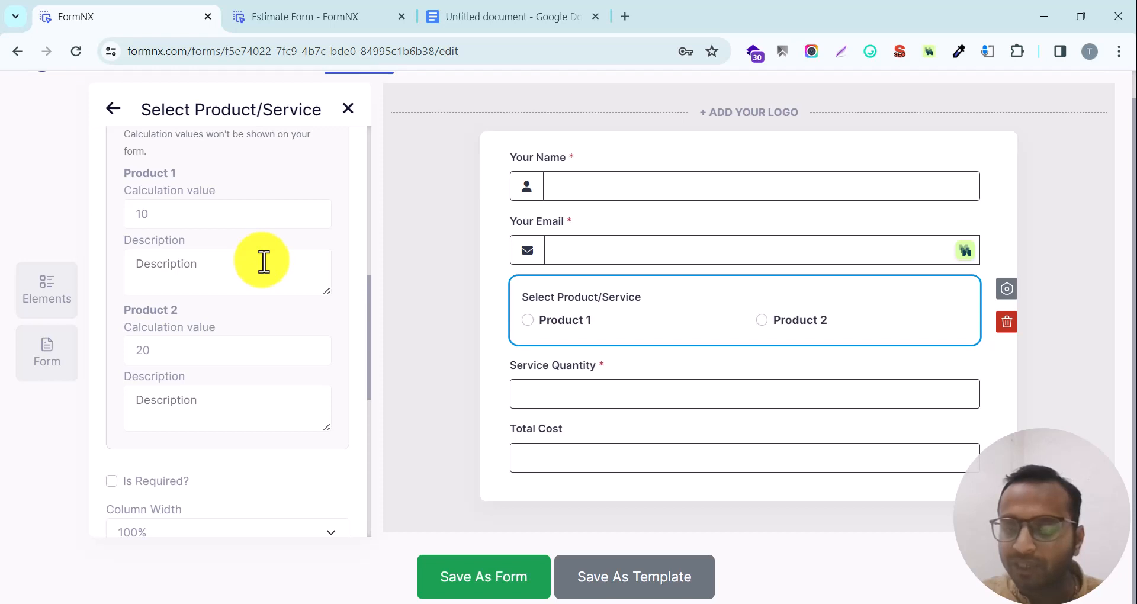
scroll(261, 266, "up", 1)
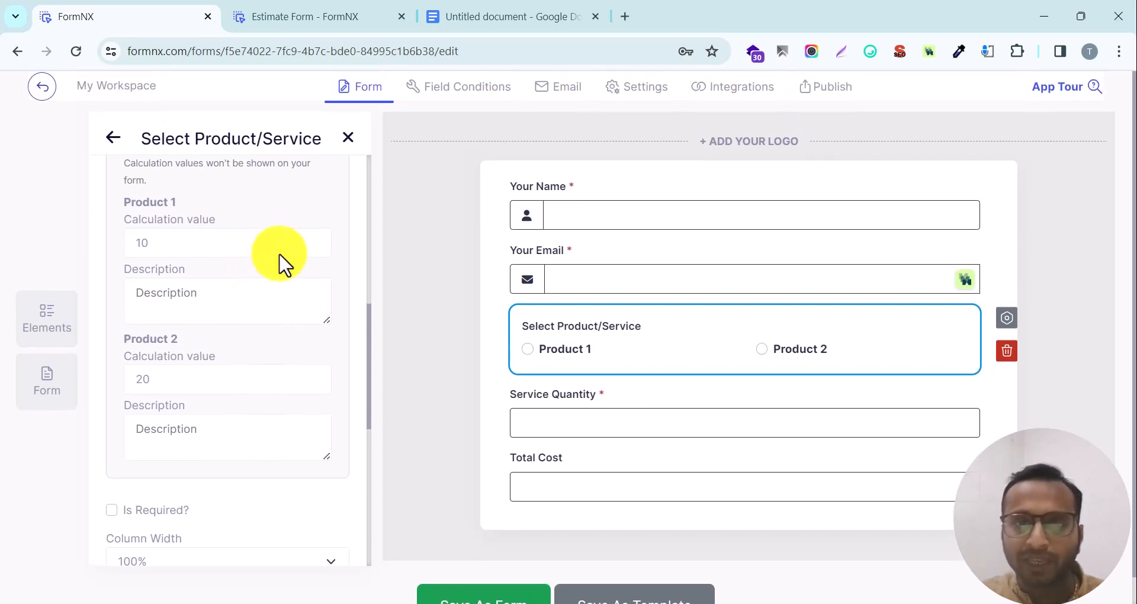
Look through the form's integrations, field conditions, email and general settings
left_click(722, 100)
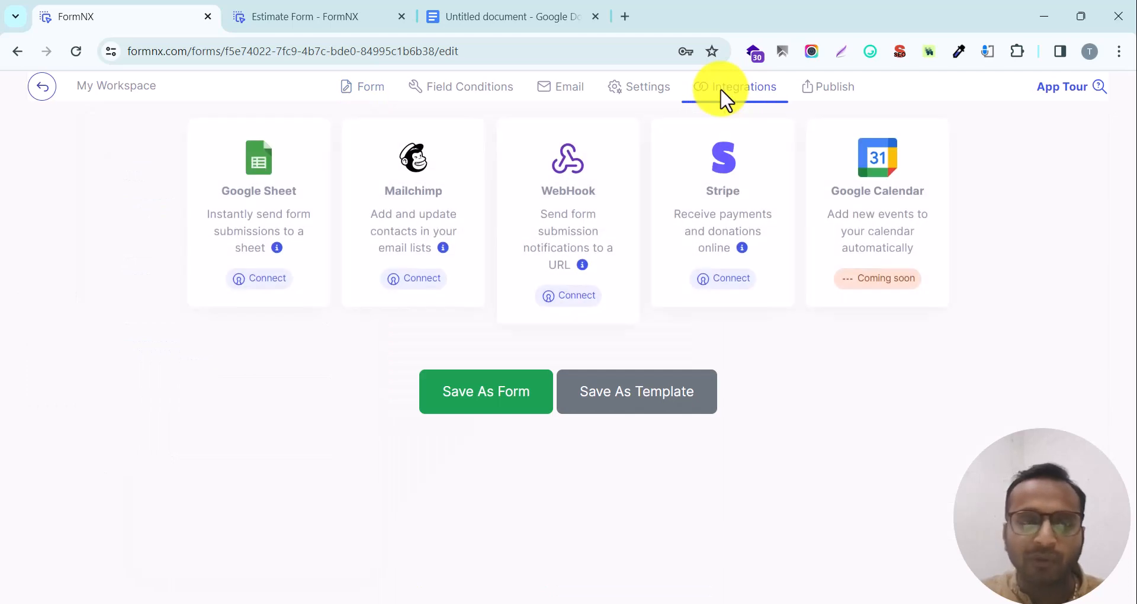
left_click(474, 101)
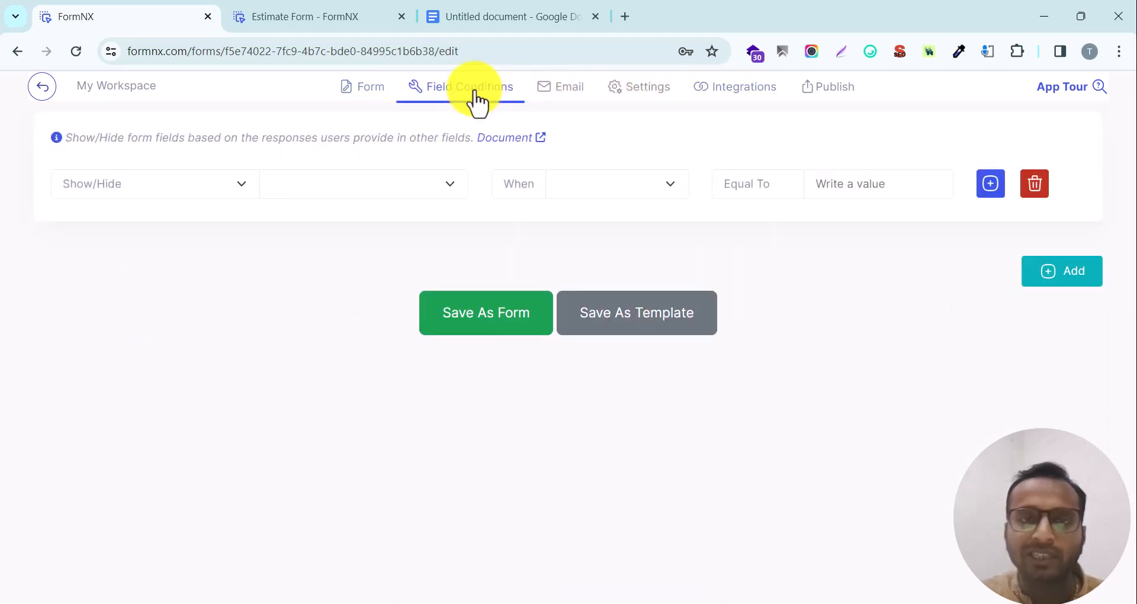
left_click(566, 103)
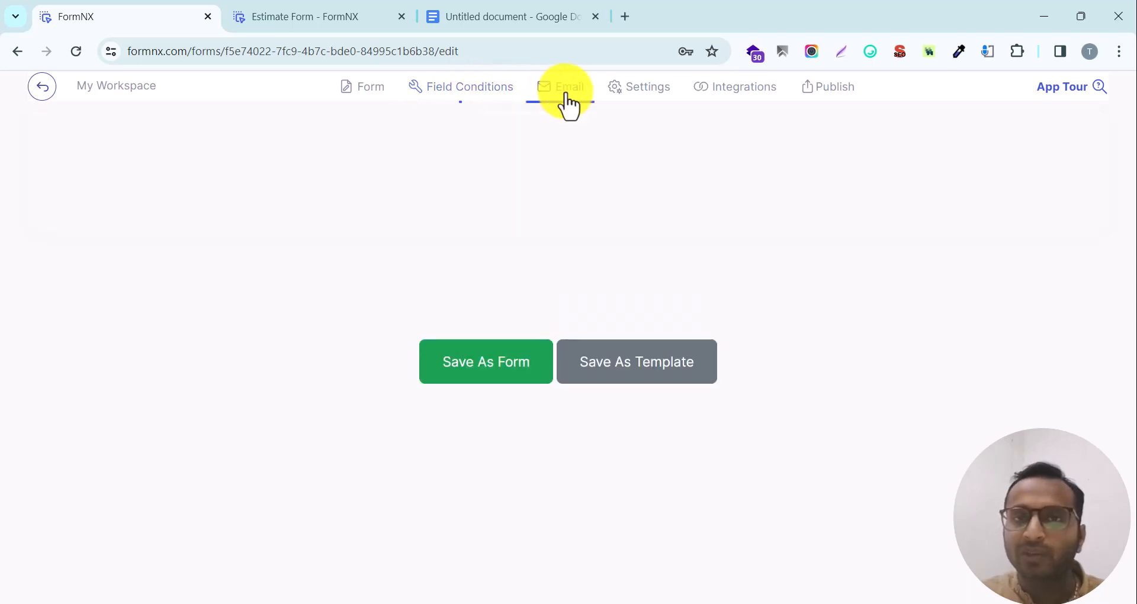
left_click(358, 95)
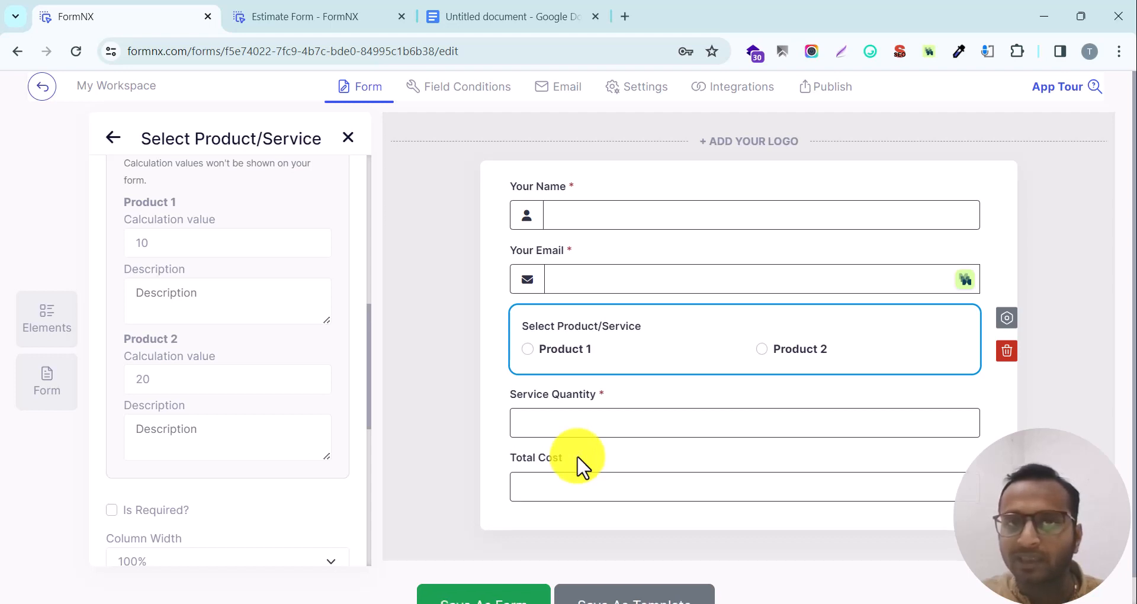
left_click(460, 101)
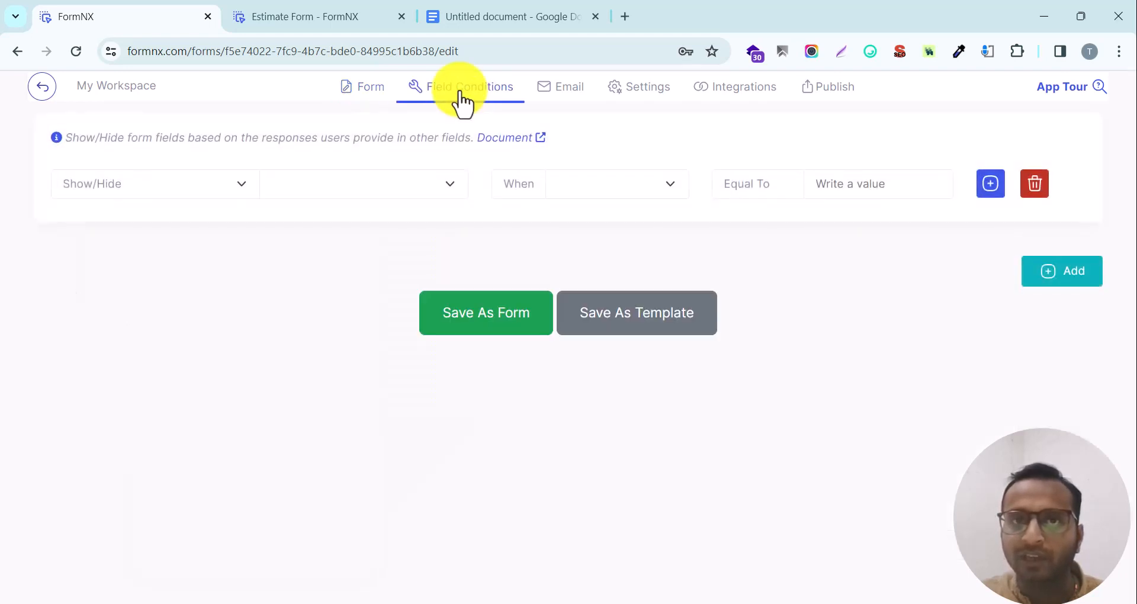
left_click(570, 102)
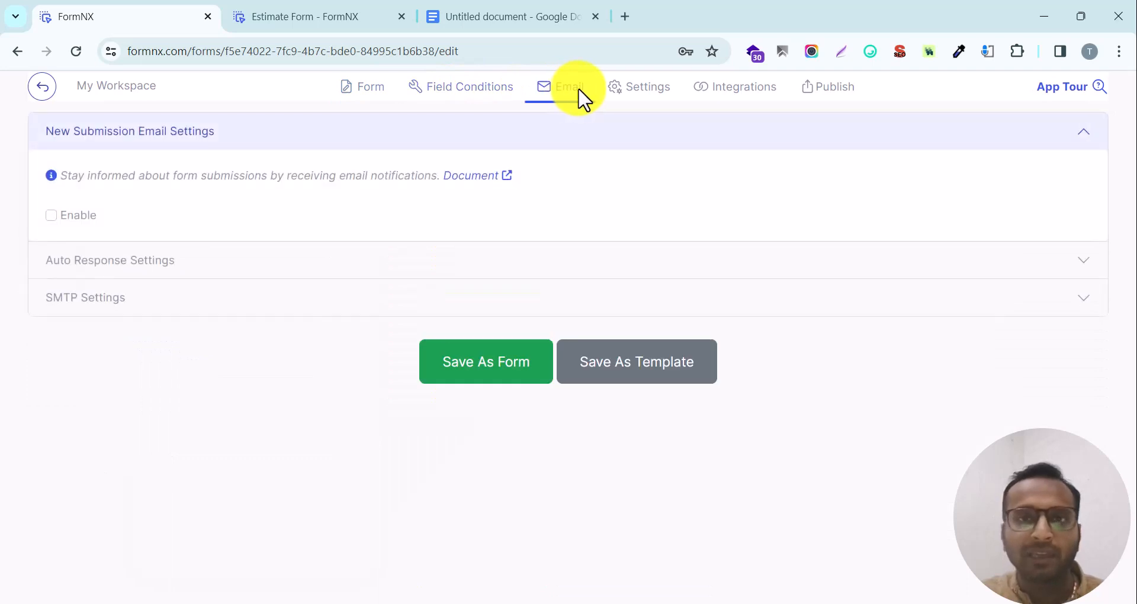
left_click(652, 101)
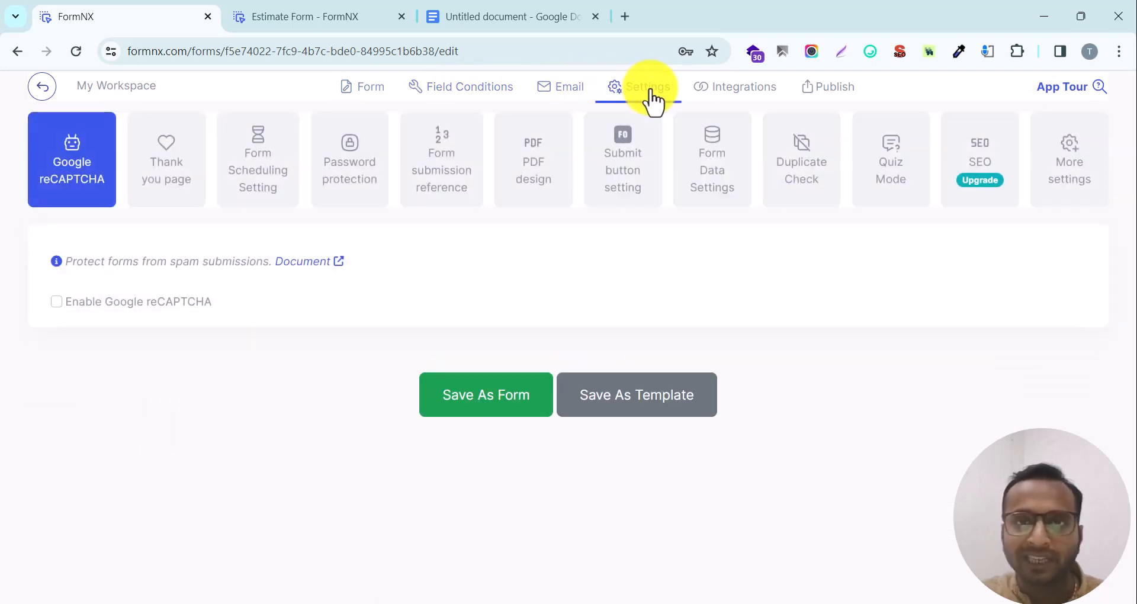
left_click(733, 100)
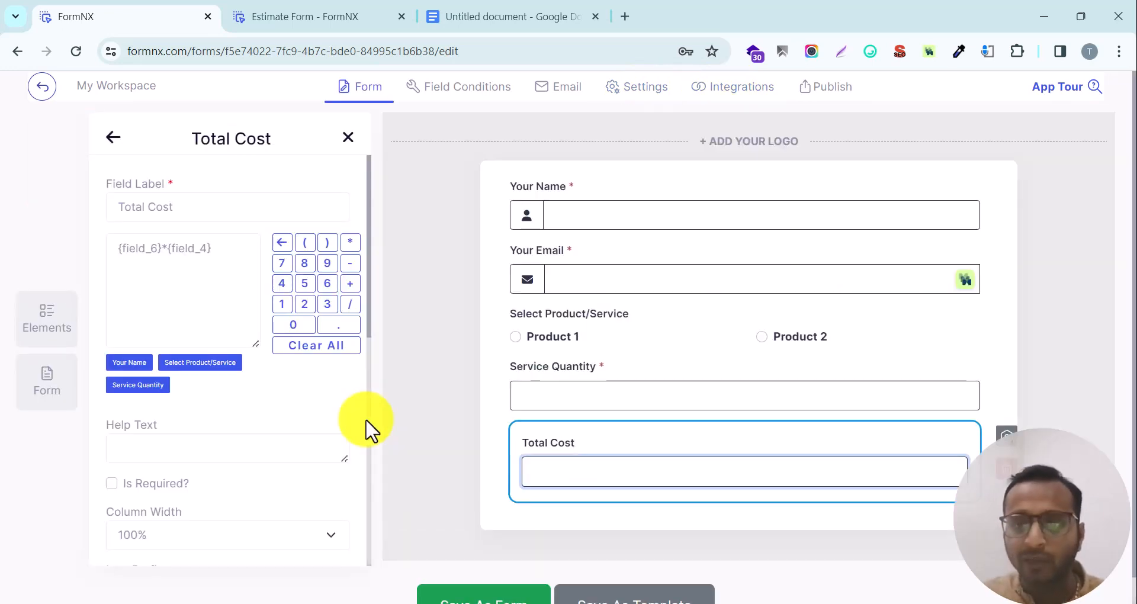
left_click(735, 97)
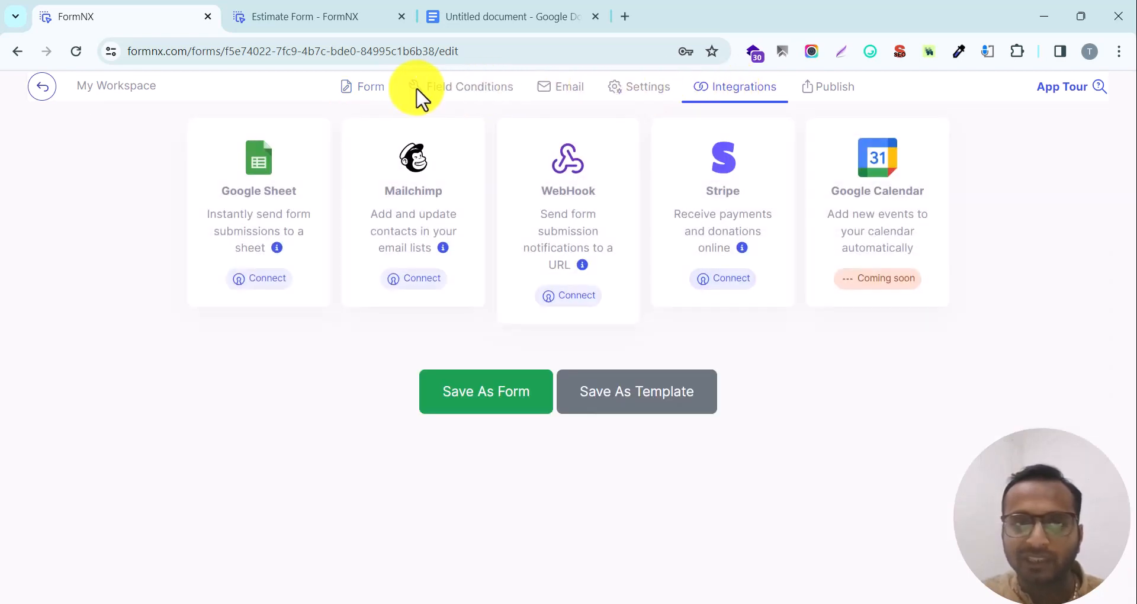
Hide the Total Cost field from the form
left_click(363, 98)
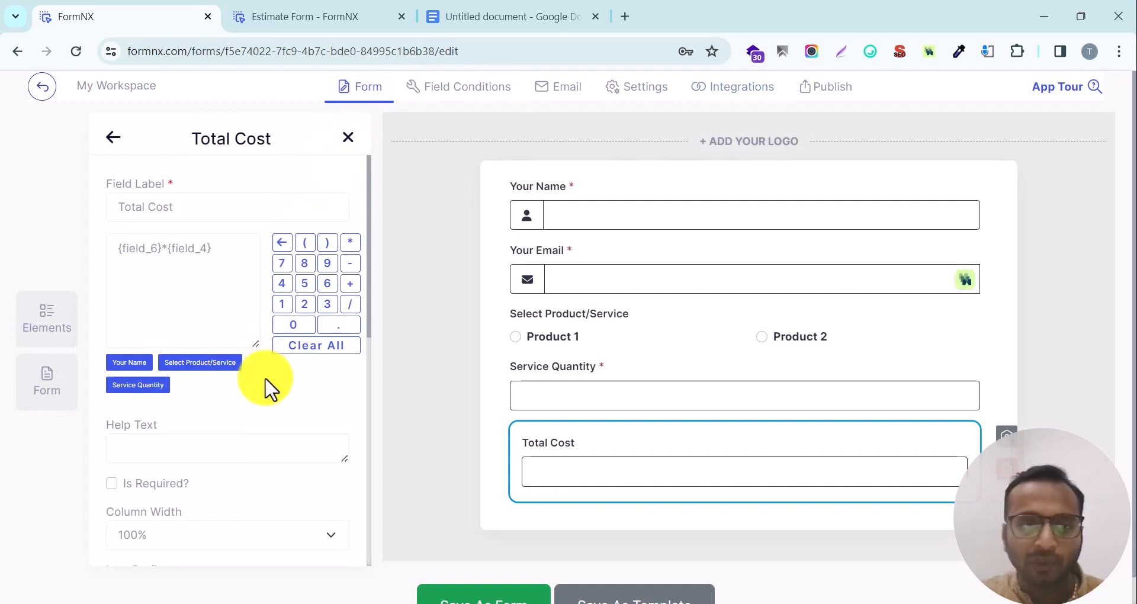
scroll(271, 383, "down", 5)
scroll(266, 380, "up", 3)
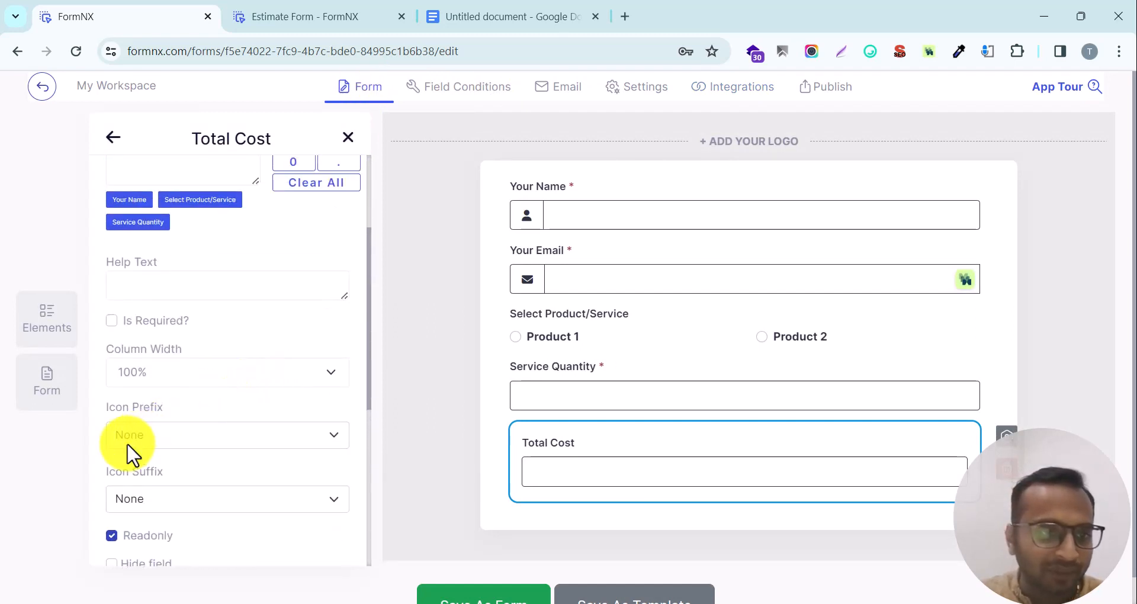
scroll(129, 454, "down", 1)
scroll(127, 445, "down", 2)
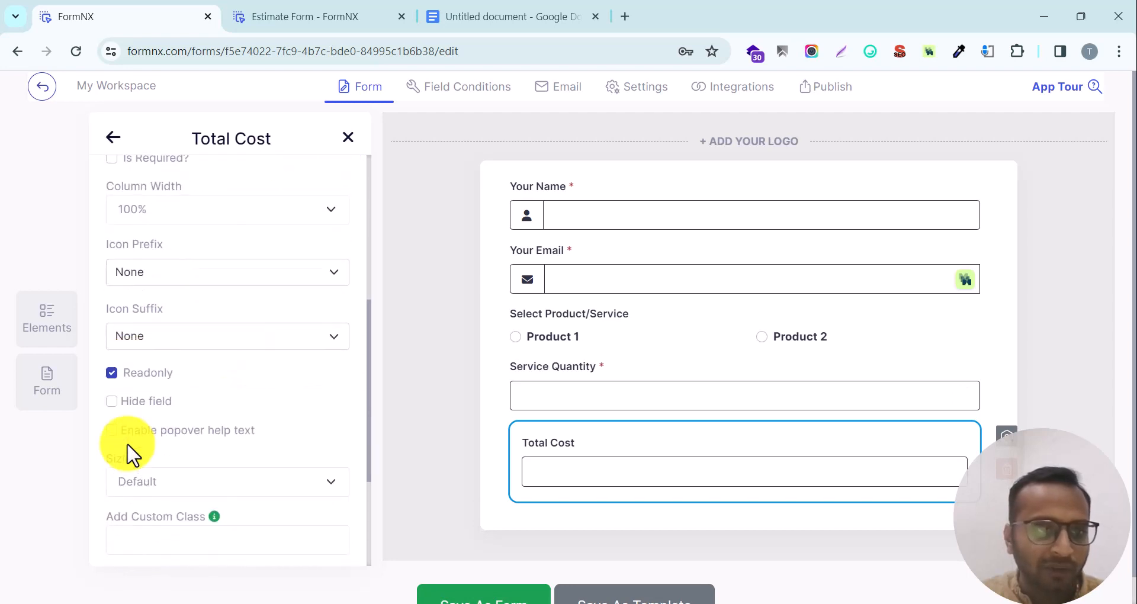
left_click(111, 403)
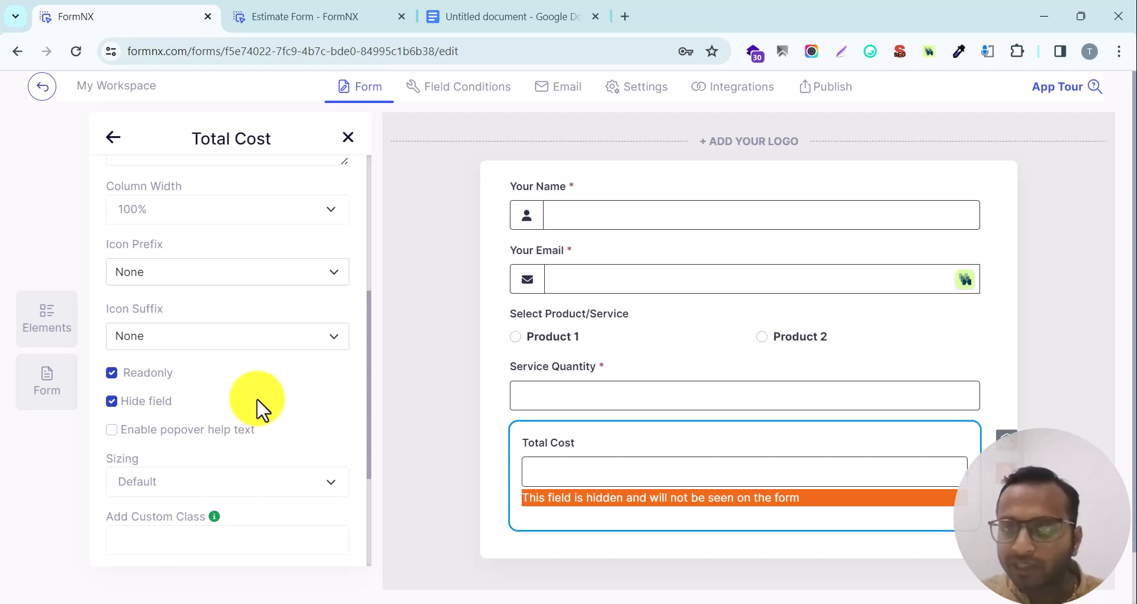
scroll(261, 408, "up", 5)
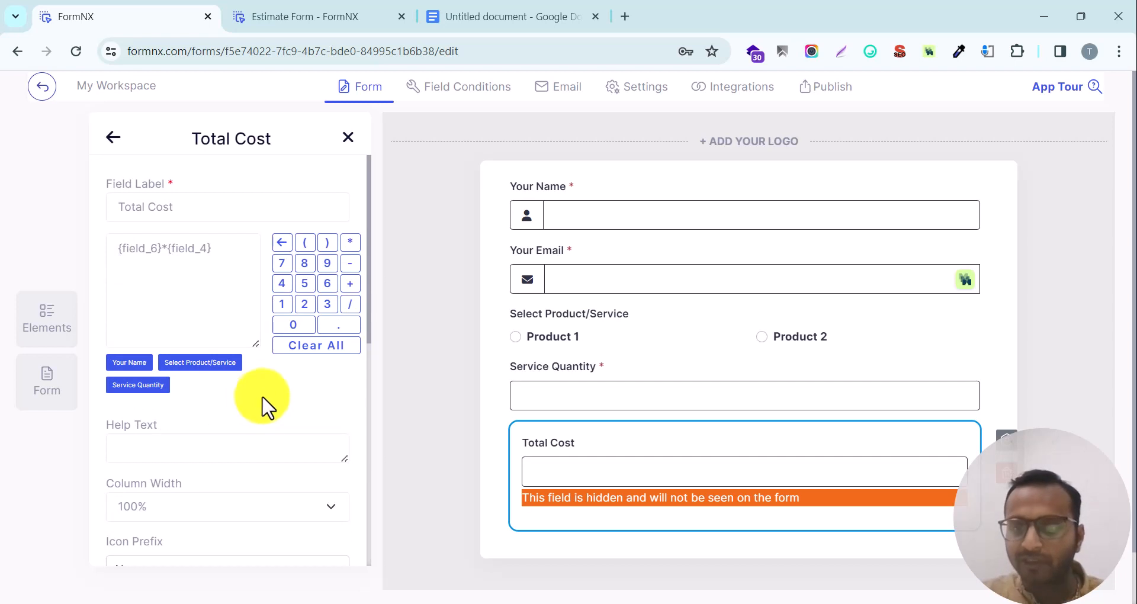
left_click(450, 306)
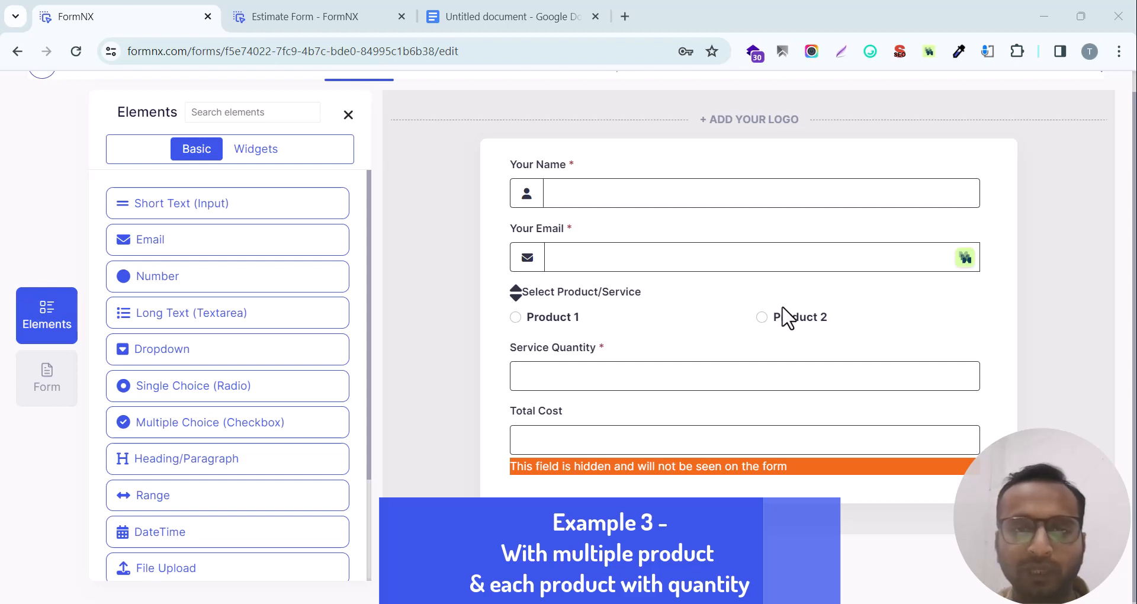
Delete the Select Product/Service field from the form
left_click(730, 323)
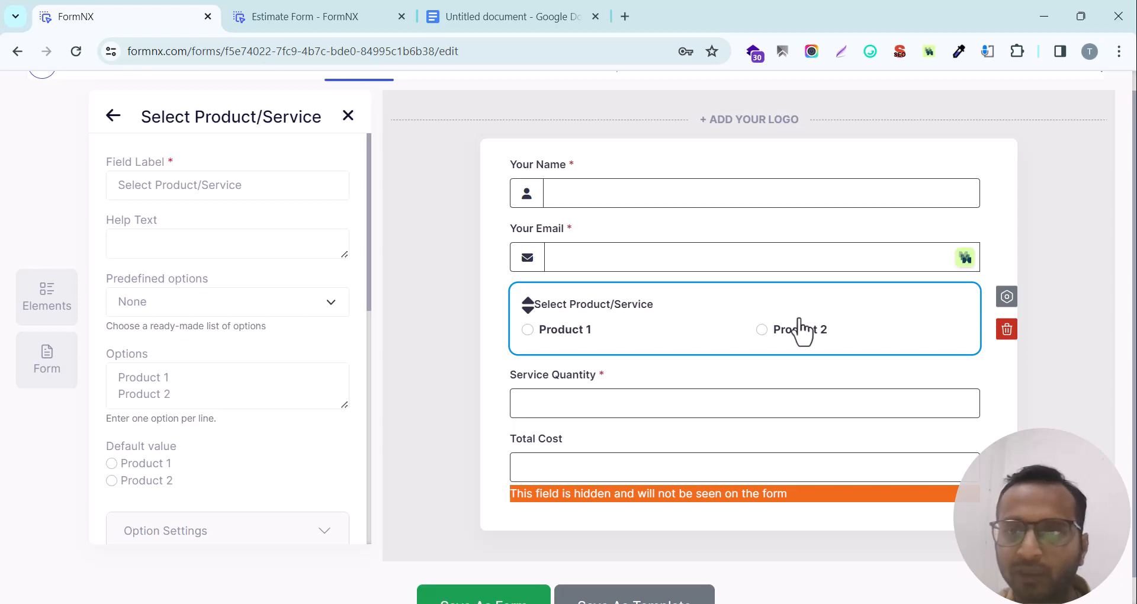
left_click(1008, 332)
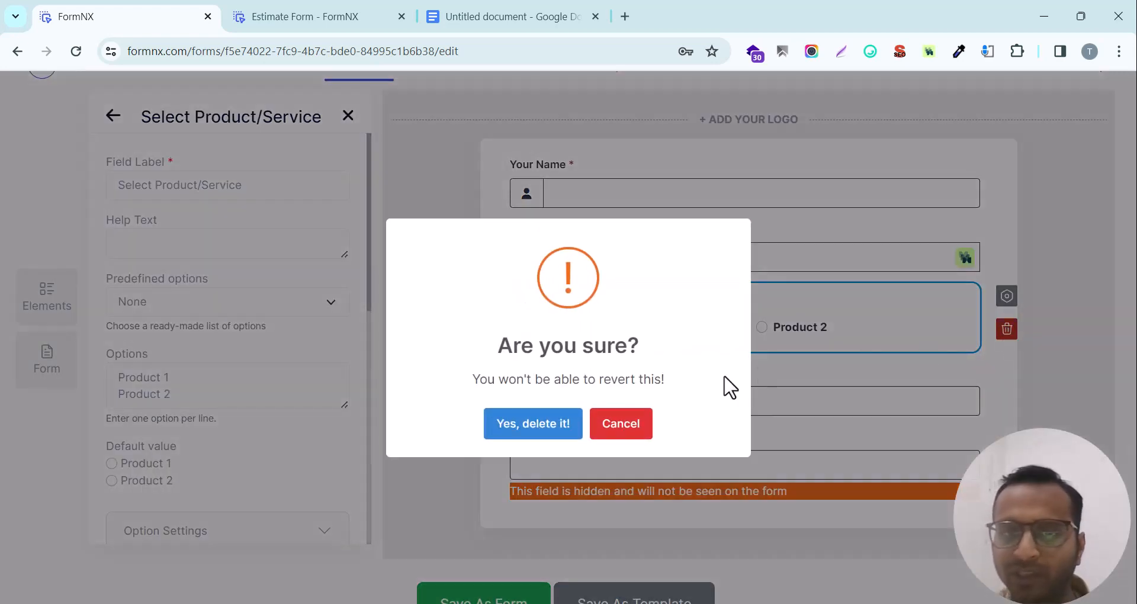
left_click(563, 425)
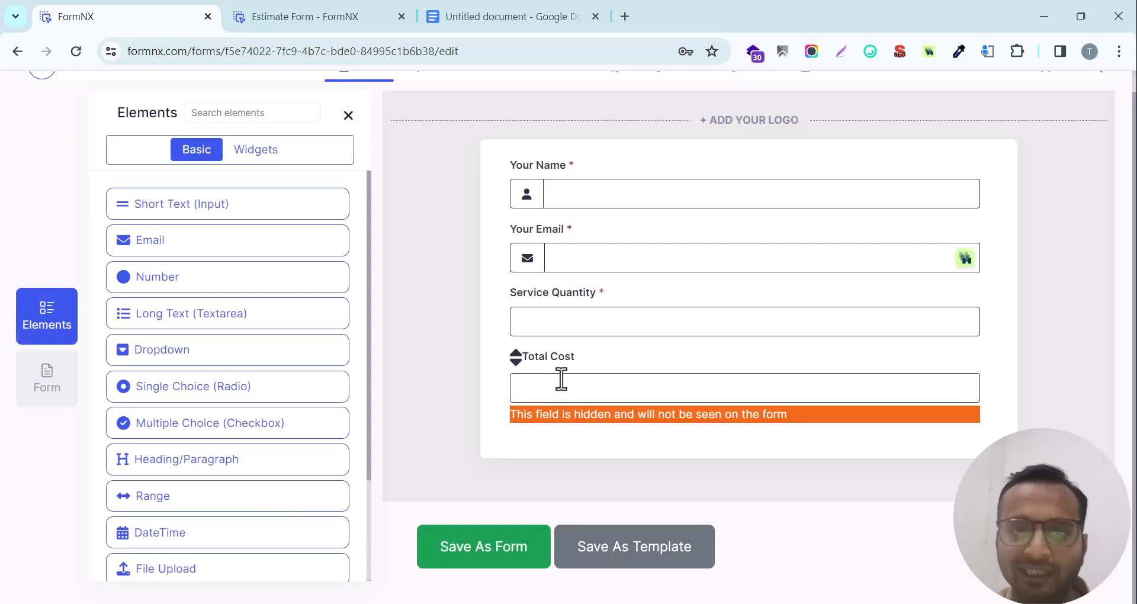
Relabel the Service Quantity field as Product 1 Qty
left_click(570, 314)
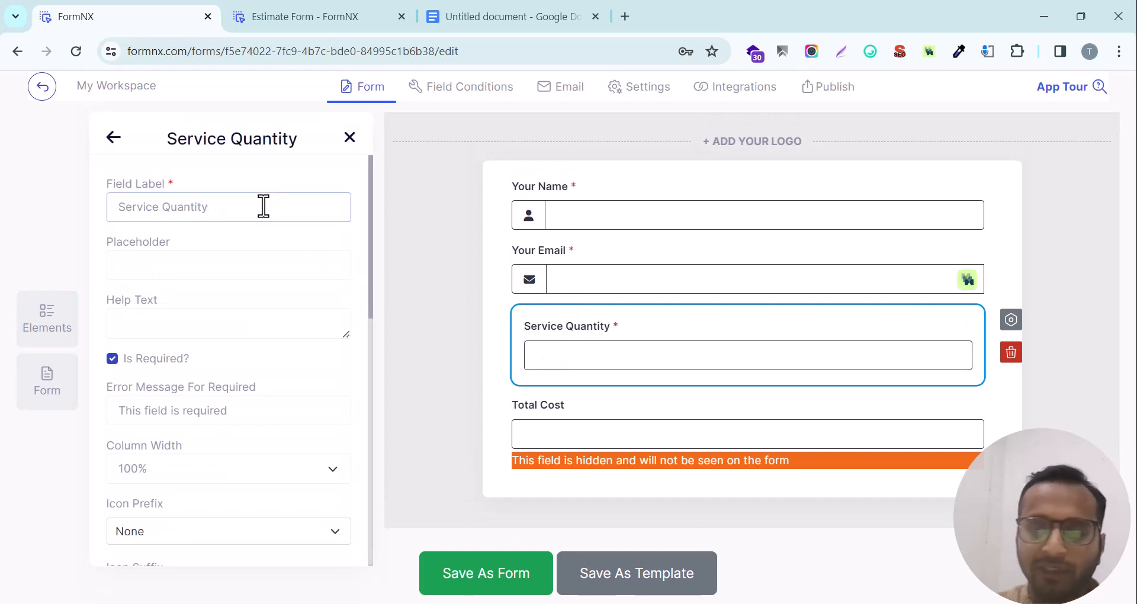
type("Prod")
key("ctrl+a")
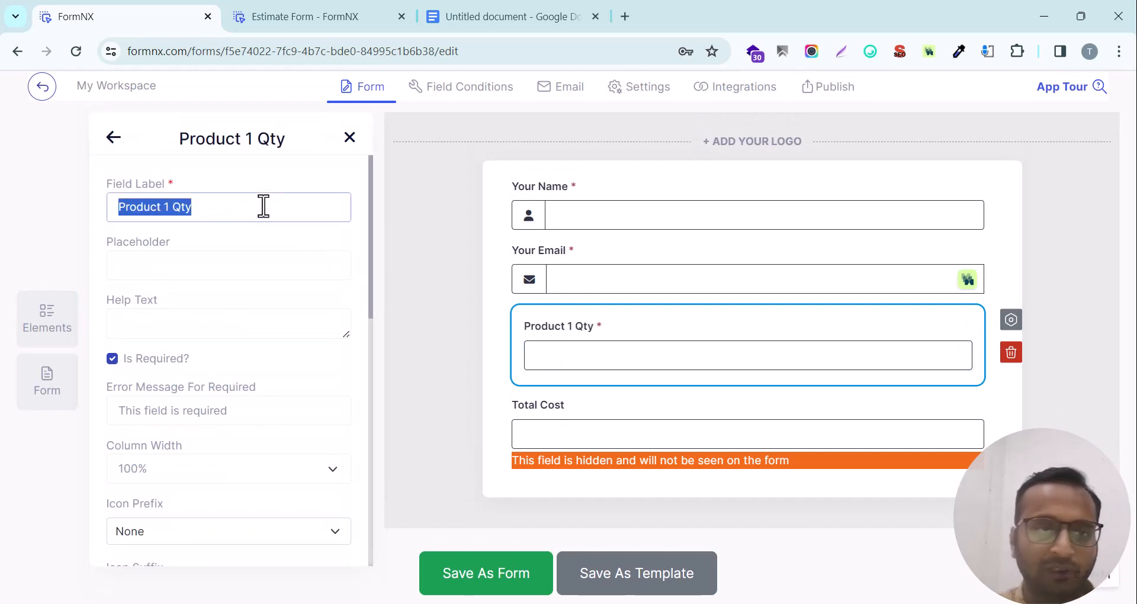
Duplicate the Product 1 Qty field and label the copy Product 2 Qty
scroll(205, 357, "down", 10)
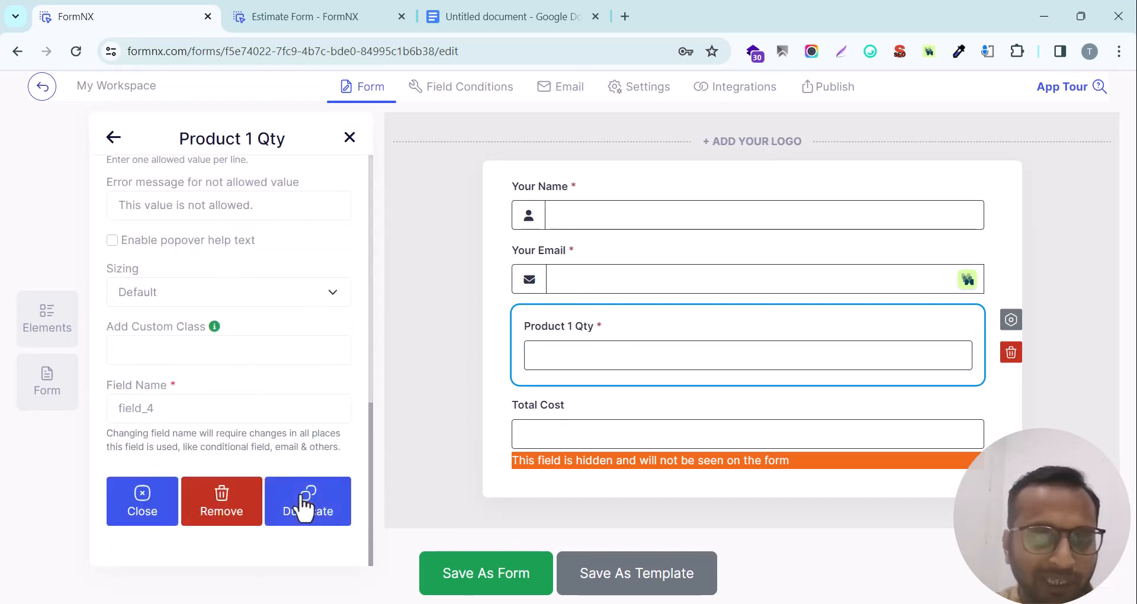
left_click(305, 504)
scroll(253, 274, "up", 10)
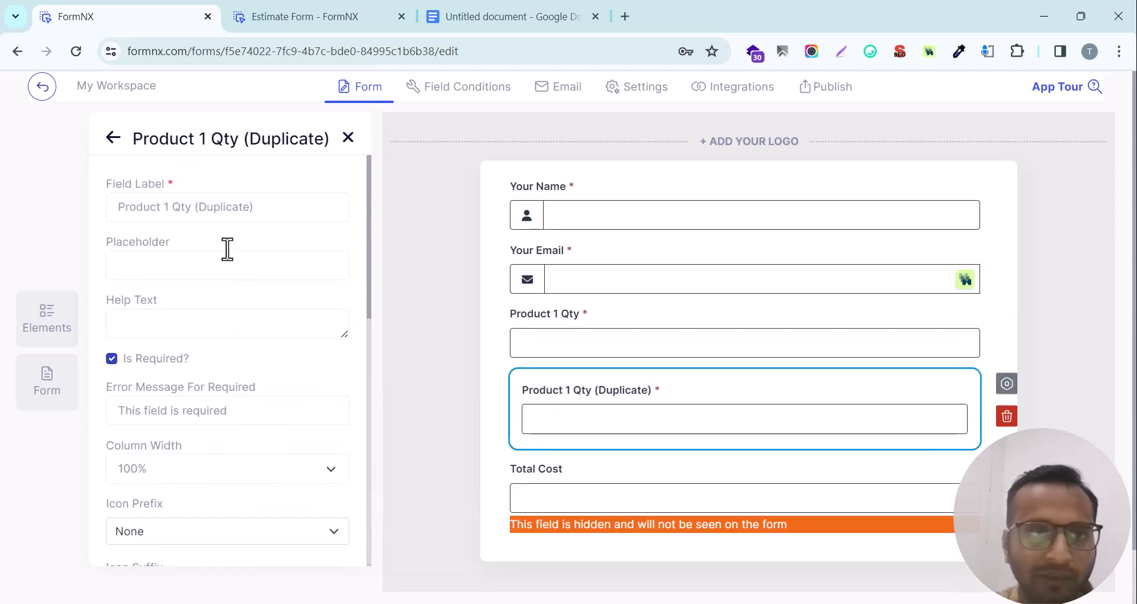
left_click(172, 207)
key("BackSpace")
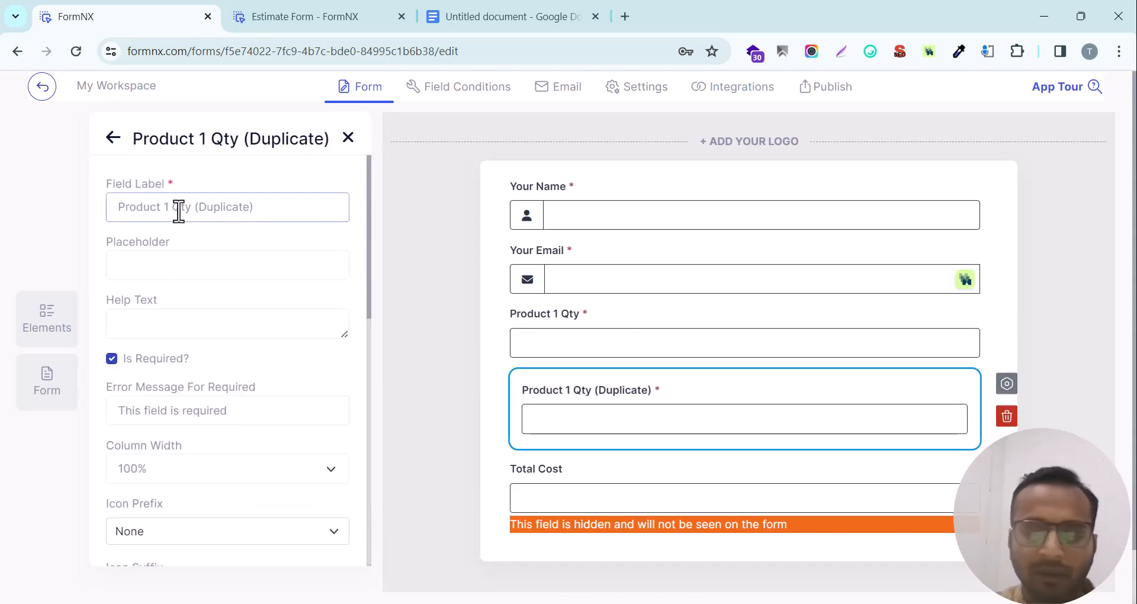
type("2")
key("BackSpace")
key("BackSpace")
key("BackSpace")
key("BackSpace")
key("BackSpace")
key("BackSpace")
key("BackSpace")
key("BackSpace")
key("BackSpace")
key("BackSpace")
key("BackSpace")
key("BackSpace")
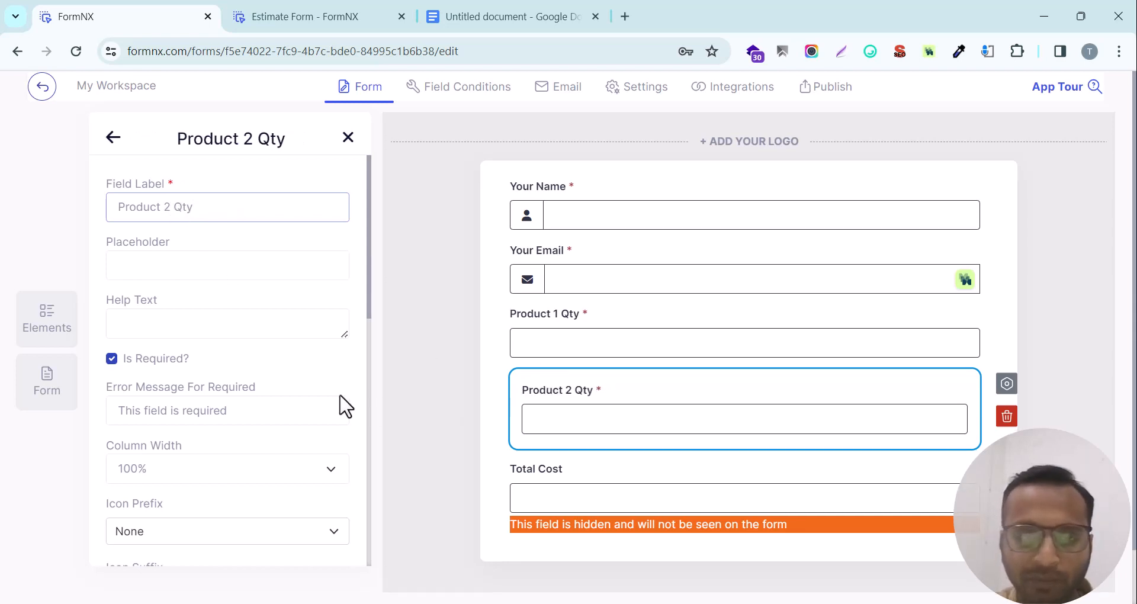
Clear the existing calculation formula of the Total Cost field
scroll(343, 404, "down", 5)
left_click(553, 477)
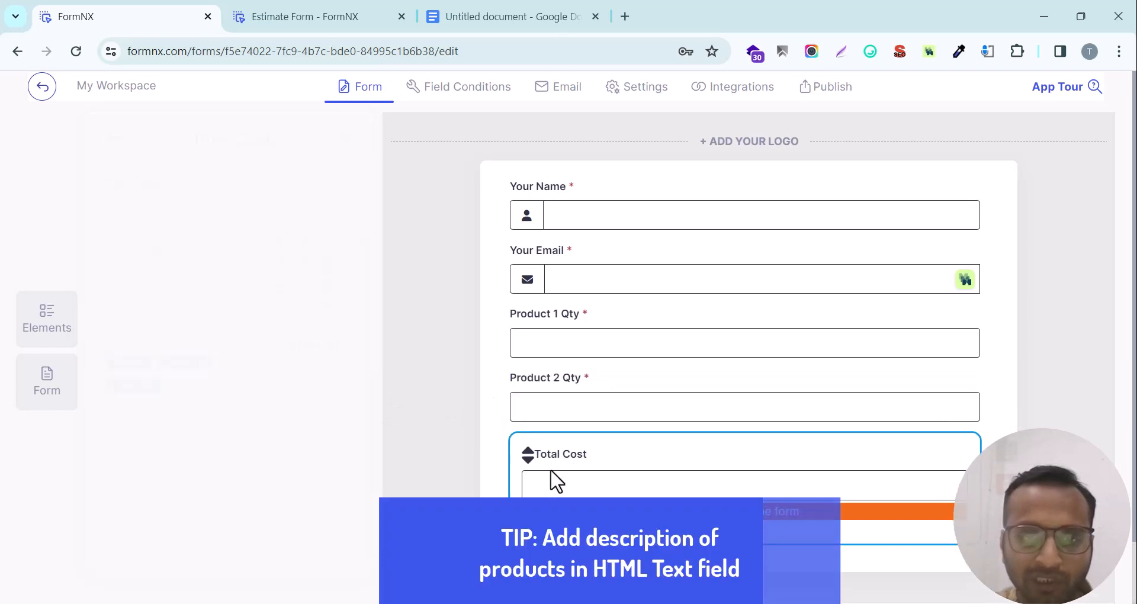
left_click(304, 345)
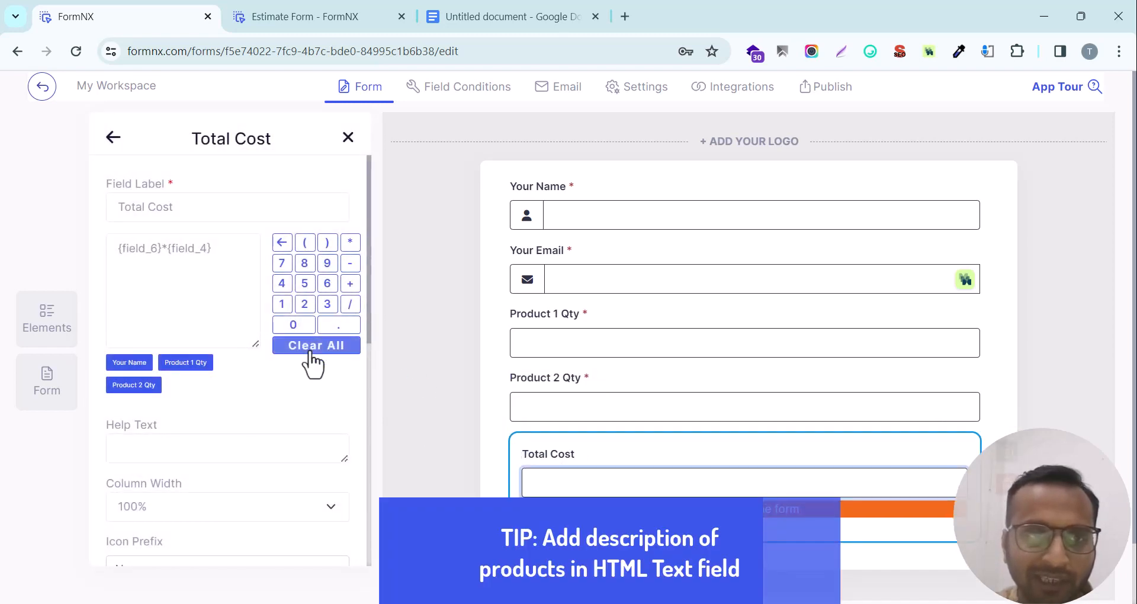
left_click(190, 270)
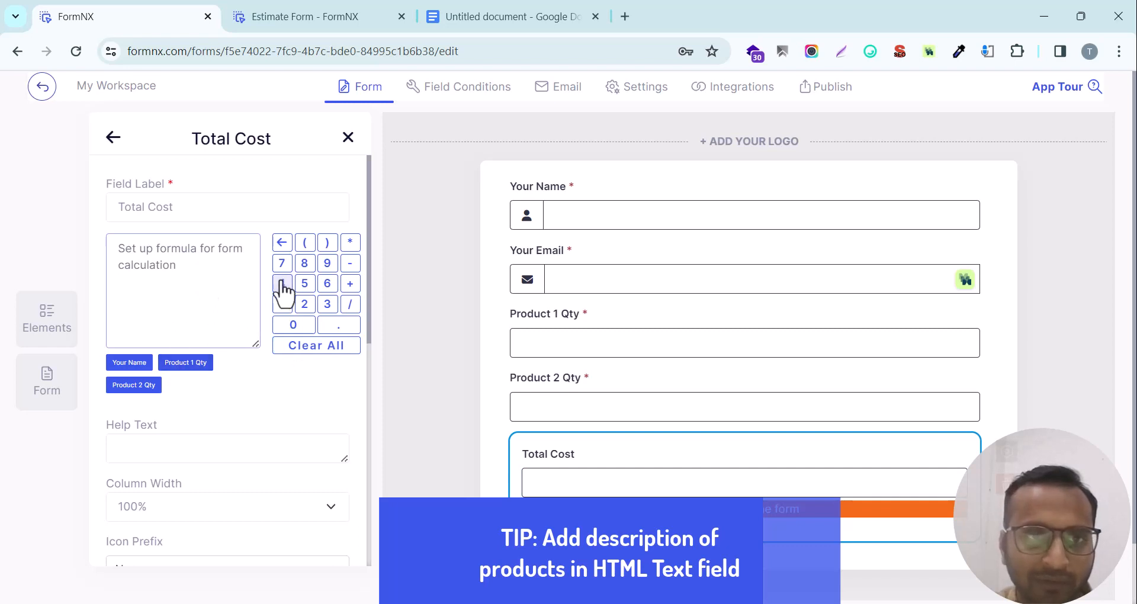
Start the Total Cost formula with Product 1 Qty multiplied by 10 in parentheses, followed by a plus sign
left_click(304, 242)
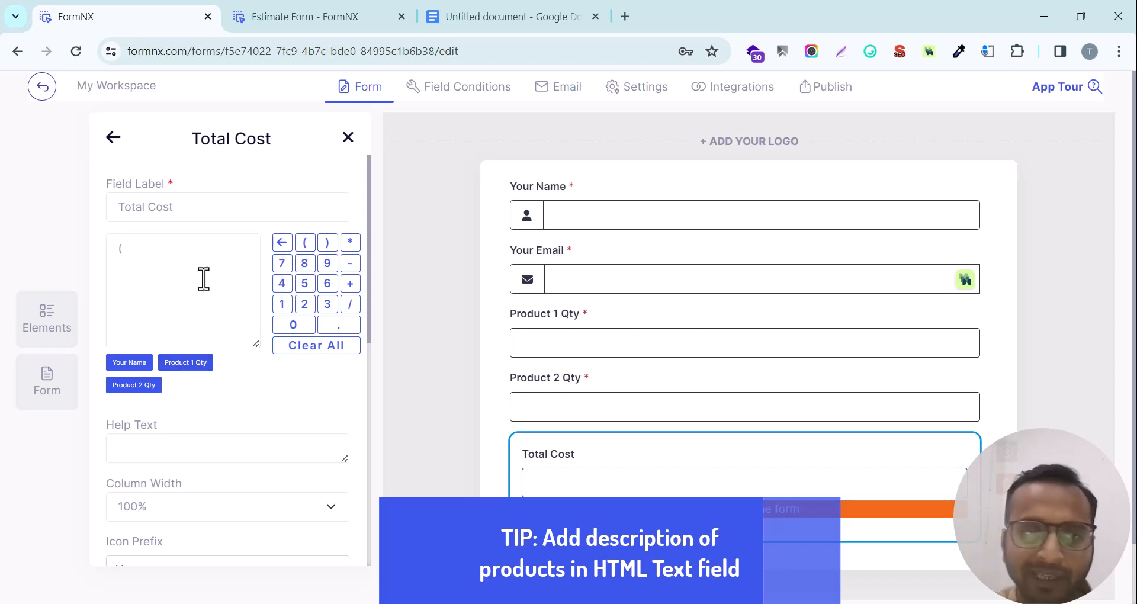
left_click(184, 363)
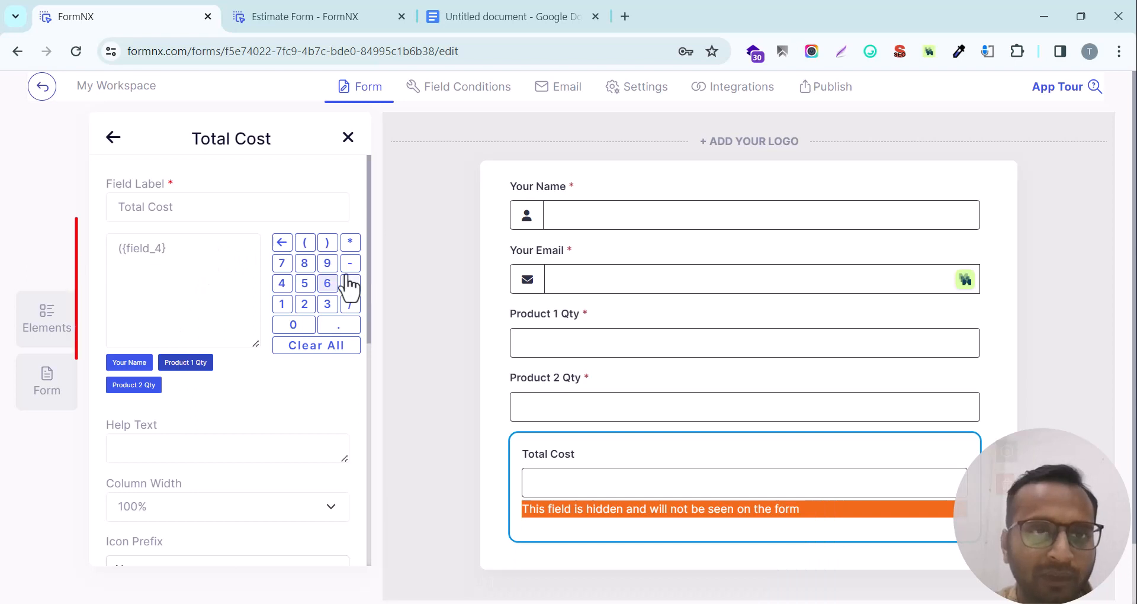
left_click(350, 243)
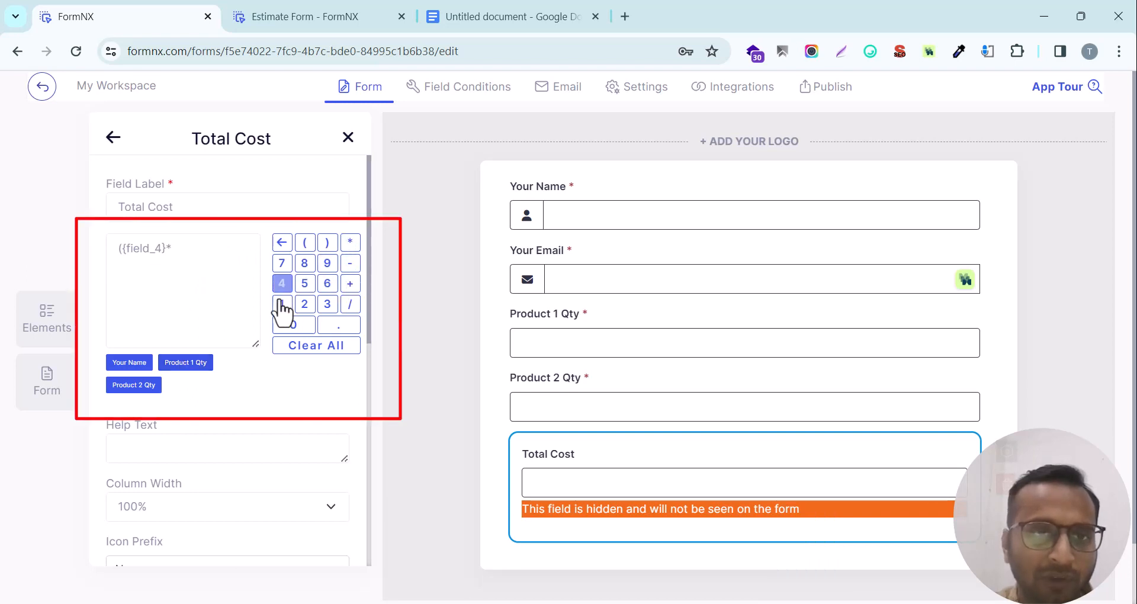
left_click(282, 305)
left_click(288, 327)
left_click(326, 243)
left_click(350, 283)
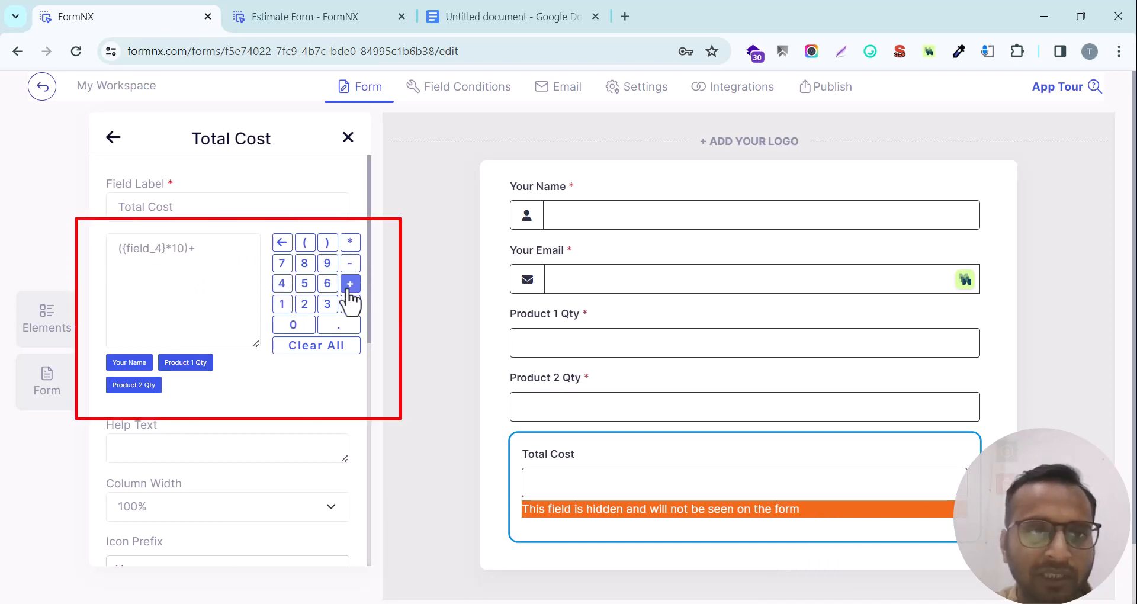
Complete the Total Cost formula with Product 2 Qty multiplied by 20 in parentheses
left_click(304, 242)
left_click(148, 386)
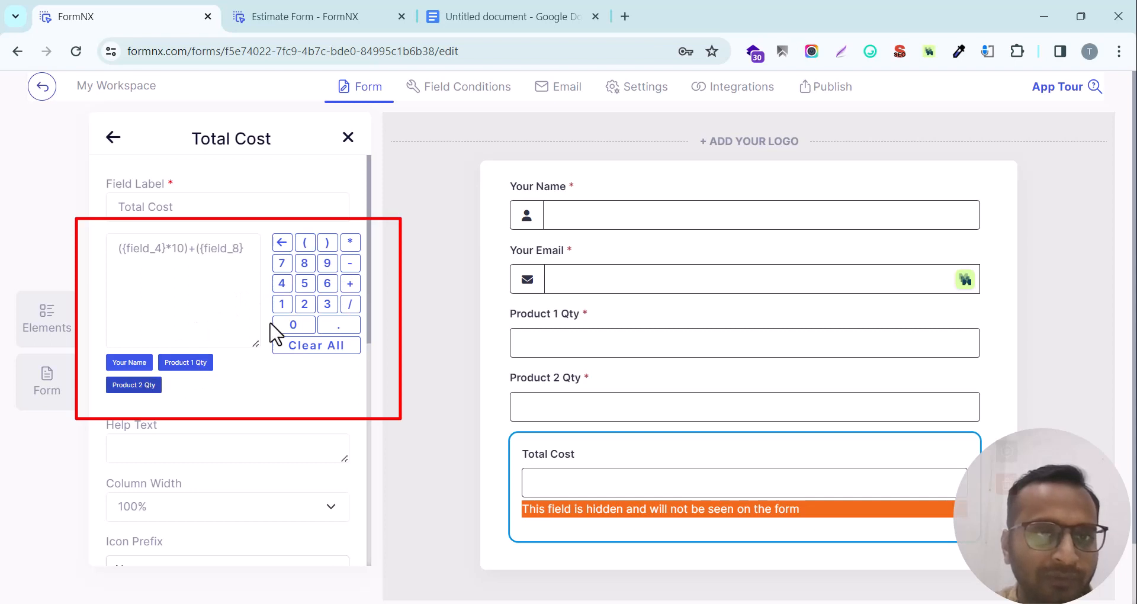
left_click(350, 243)
type("20)")
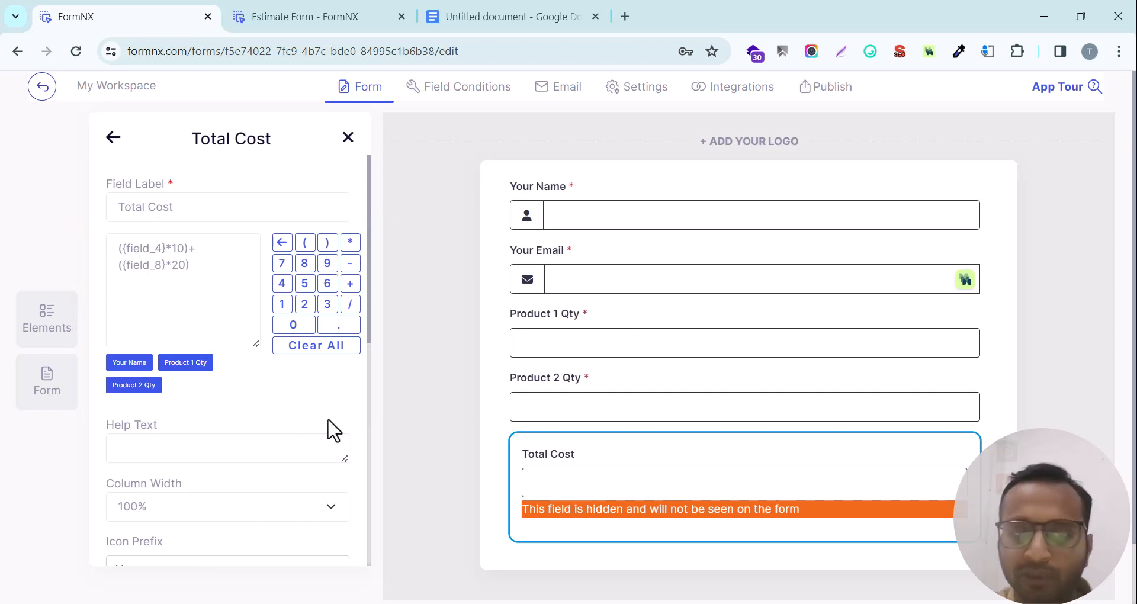
Save the form under the name Estimate Form
scroll(432, 436, "down", 2)
left_click(515, 586)
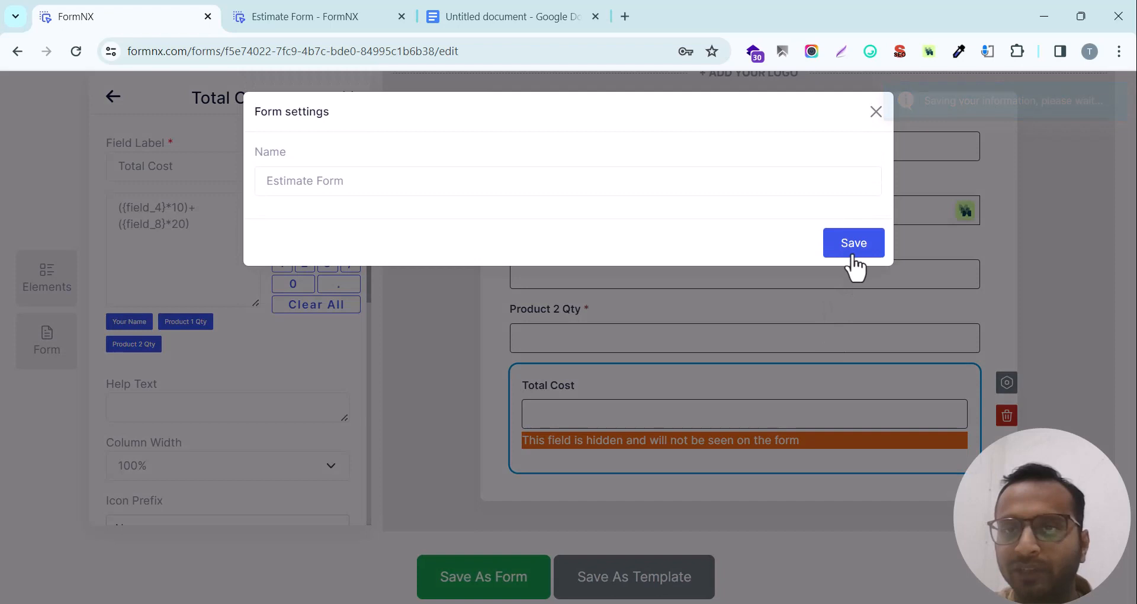
left_click(855, 256)
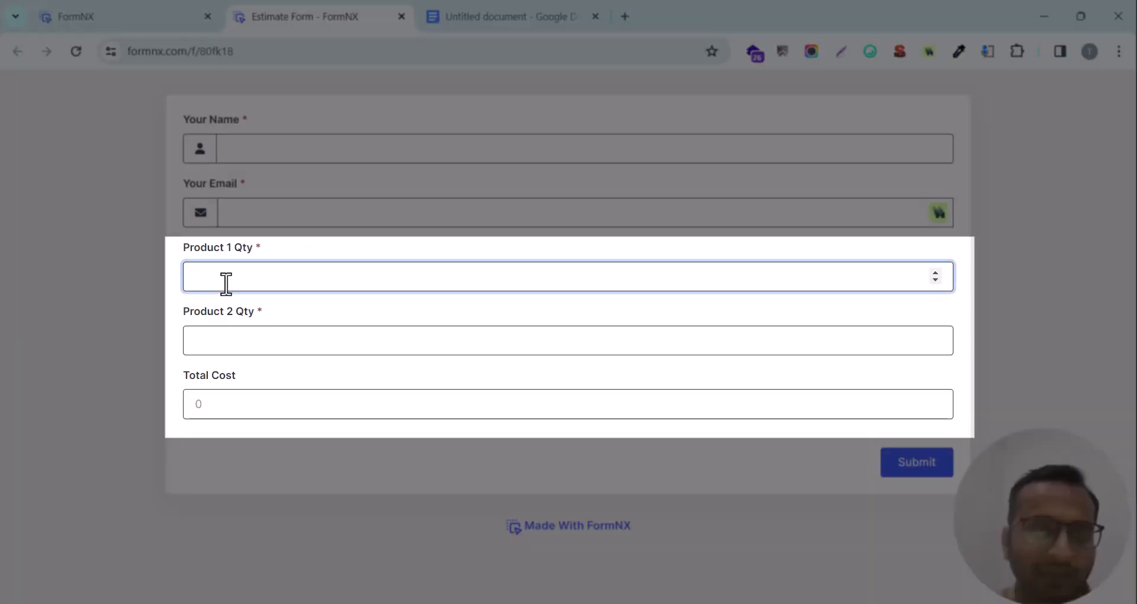
Test the live form's total with Product 1 Qty 1 alone, and with Product 1 Qty 0 and Product 2 Qty 1
key("Tab")
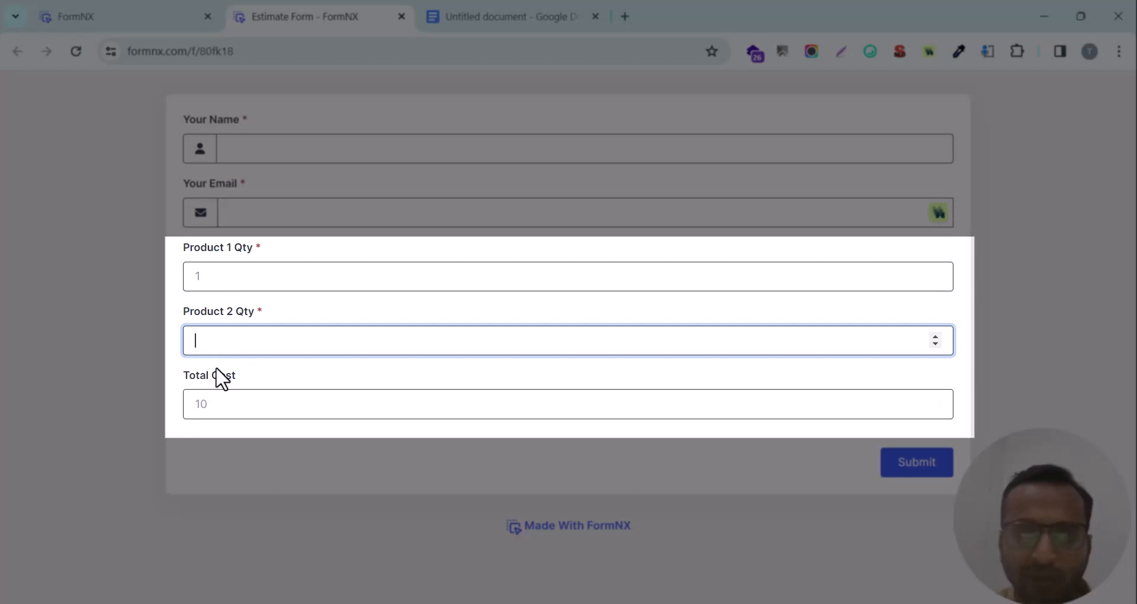
double_click(261, 279)
key("BackSpace")
key("Tab")
type("1")
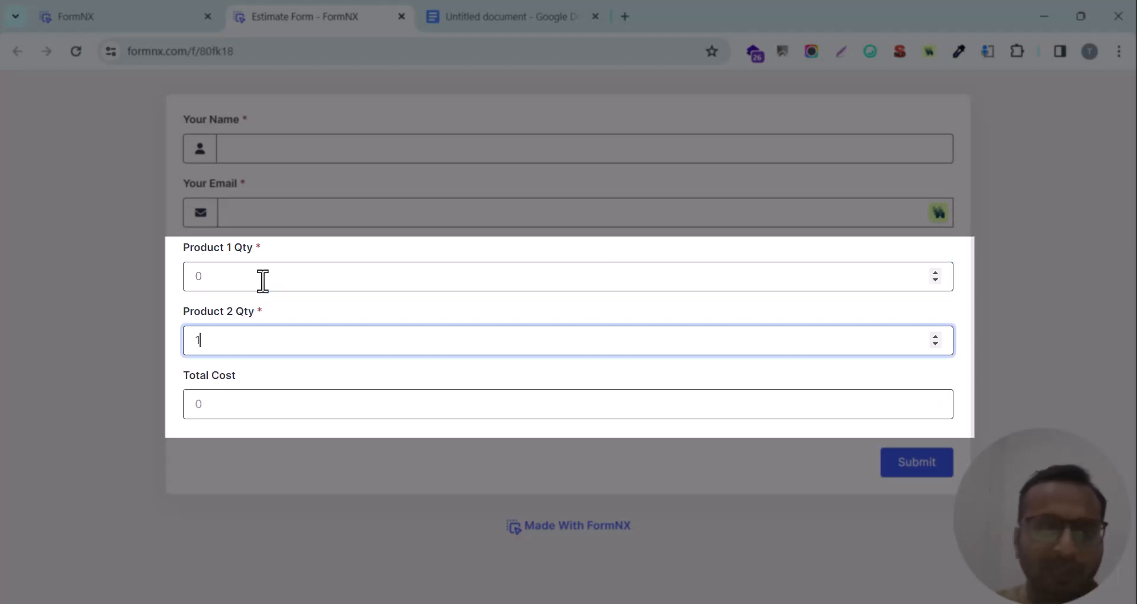
key("Tab")
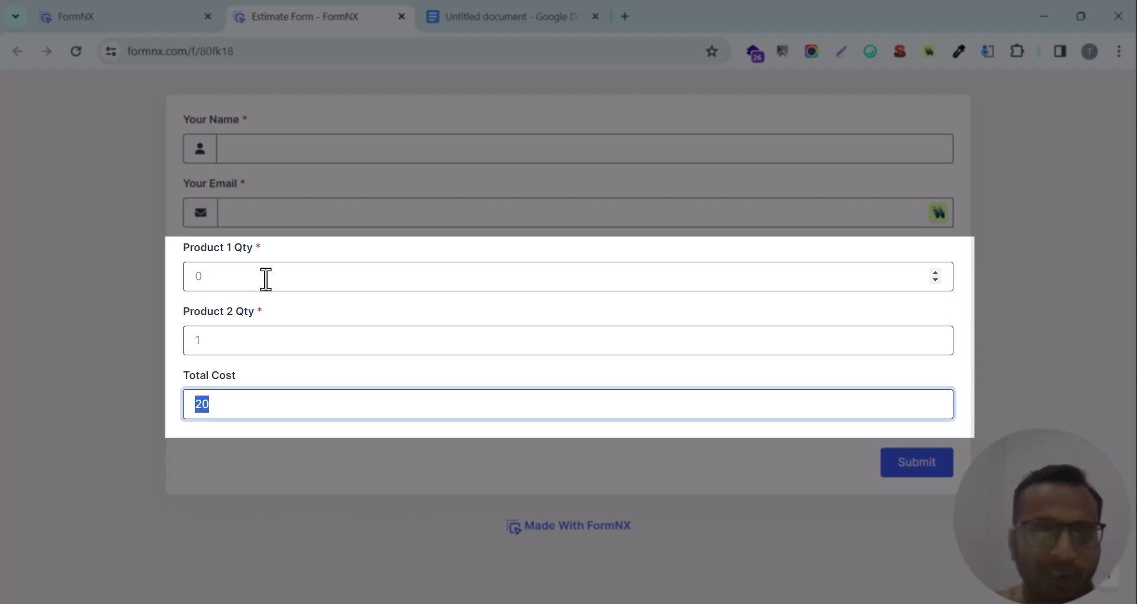
Check the live form's total with Product 1 Qty set to 1 alongside one unit of Product 2
left_click(233, 279)
type("1")
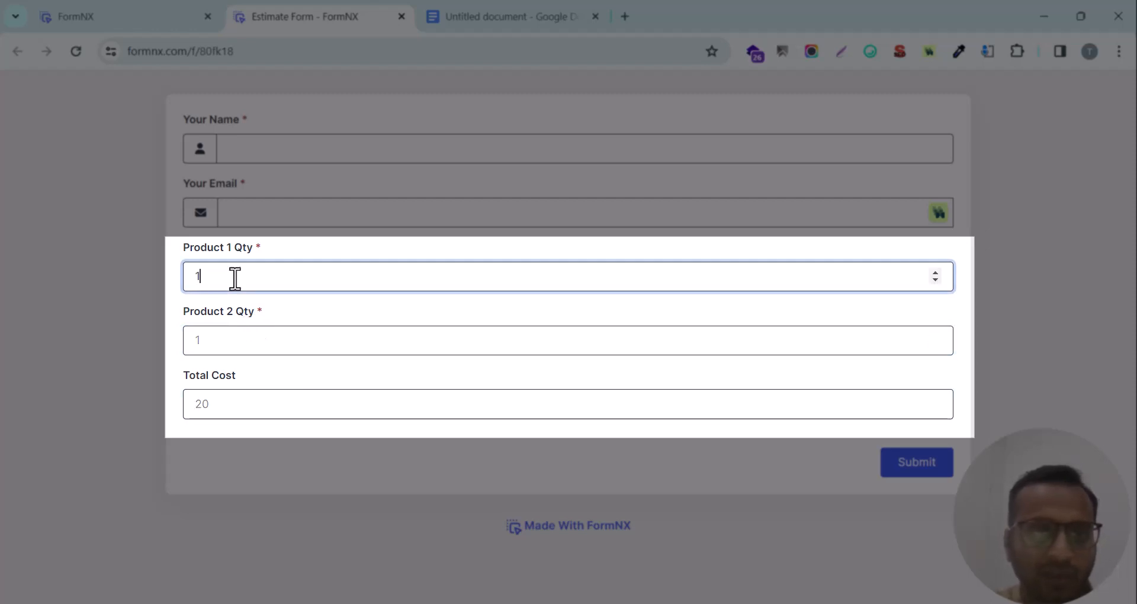
key("Tab")
Check the live form's total with Product 1 Qty 20 and Product 2 Qty 30
double_click(235, 279)
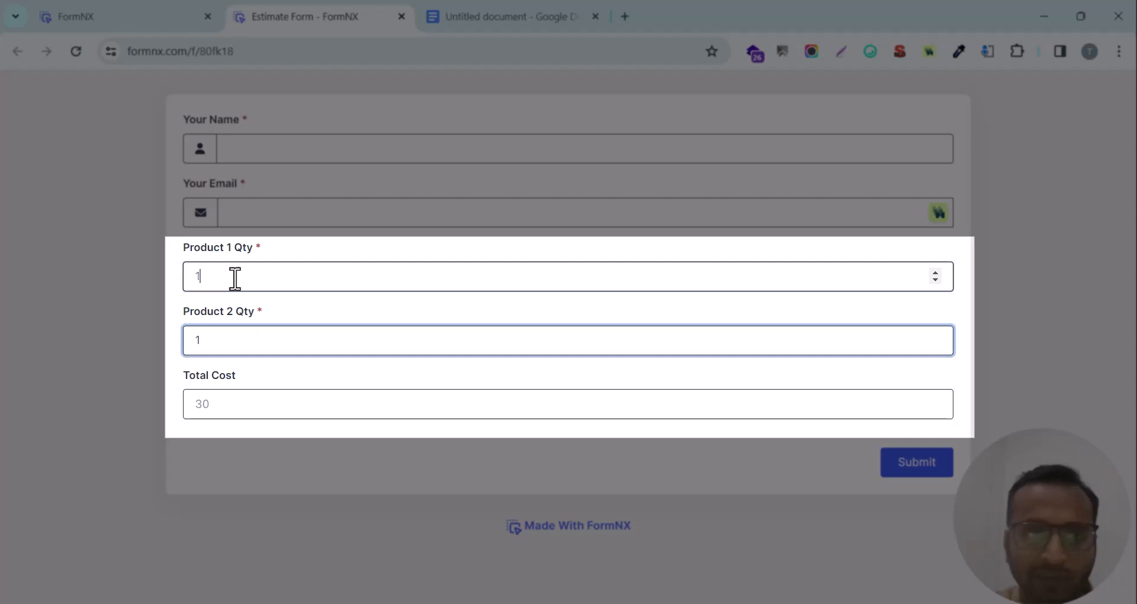
type("20")
key("Tab")
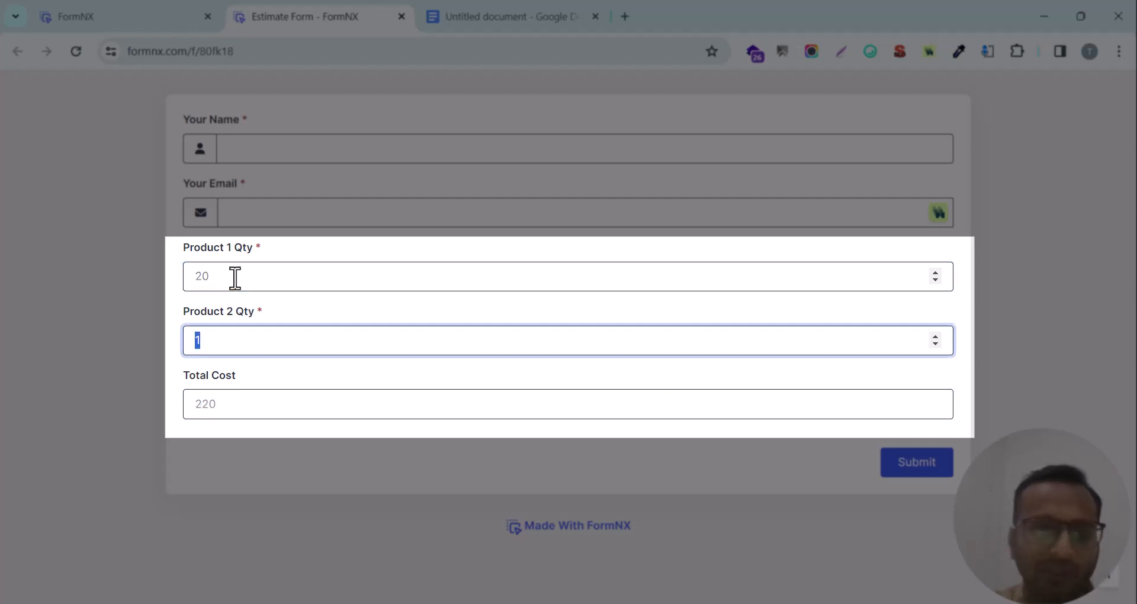
type("30")
key("Tab")
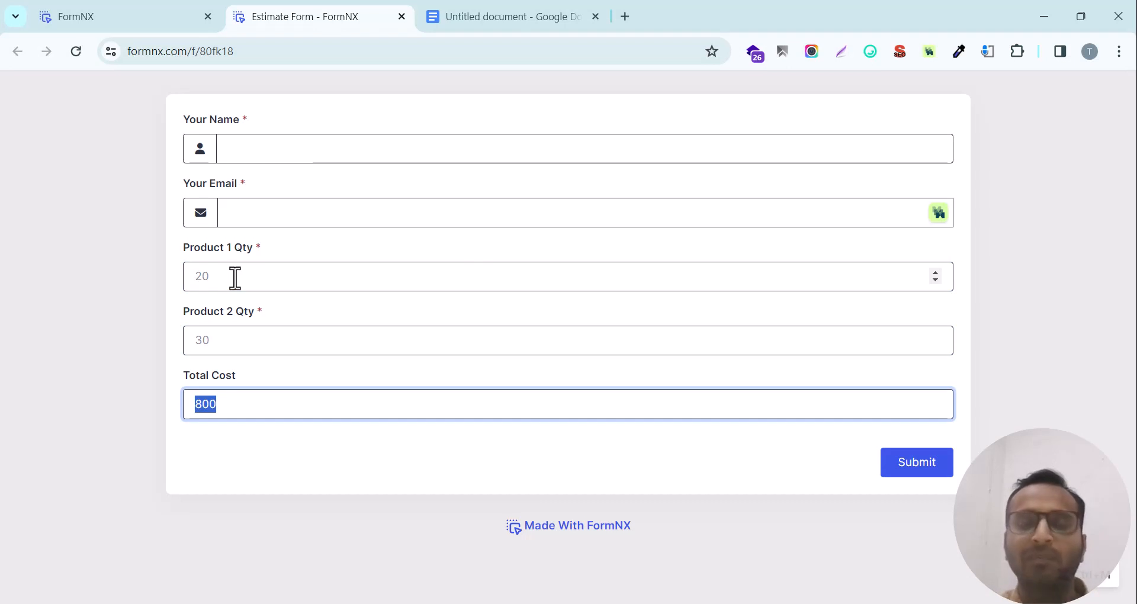
Return to the form editor and review the Total Cost field's settings
left_click(151, 18)
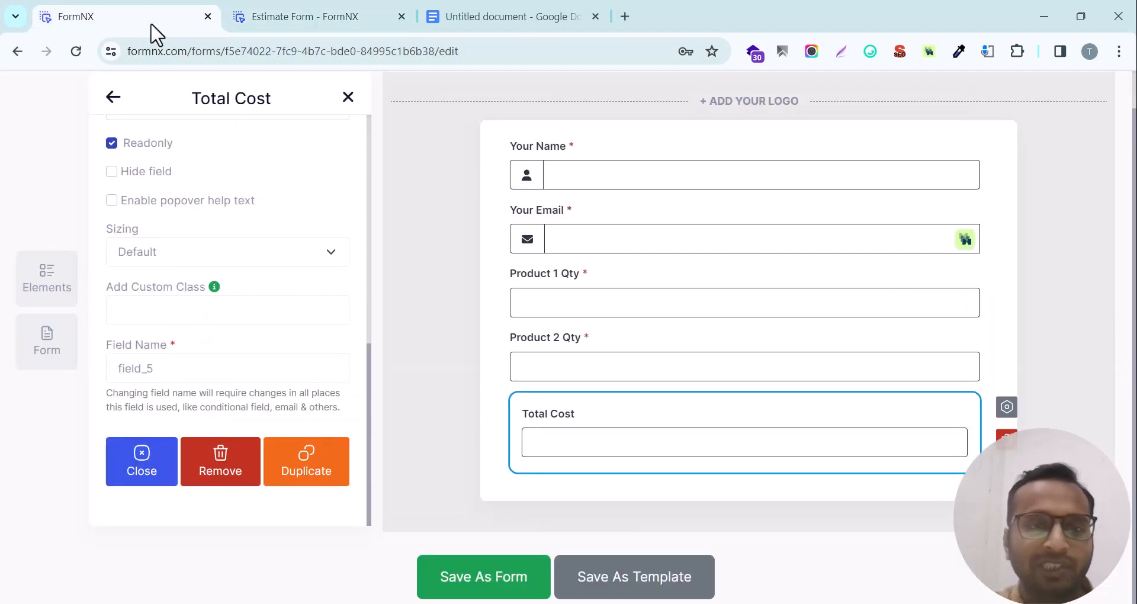
scroll(350, 339, "up", 8)
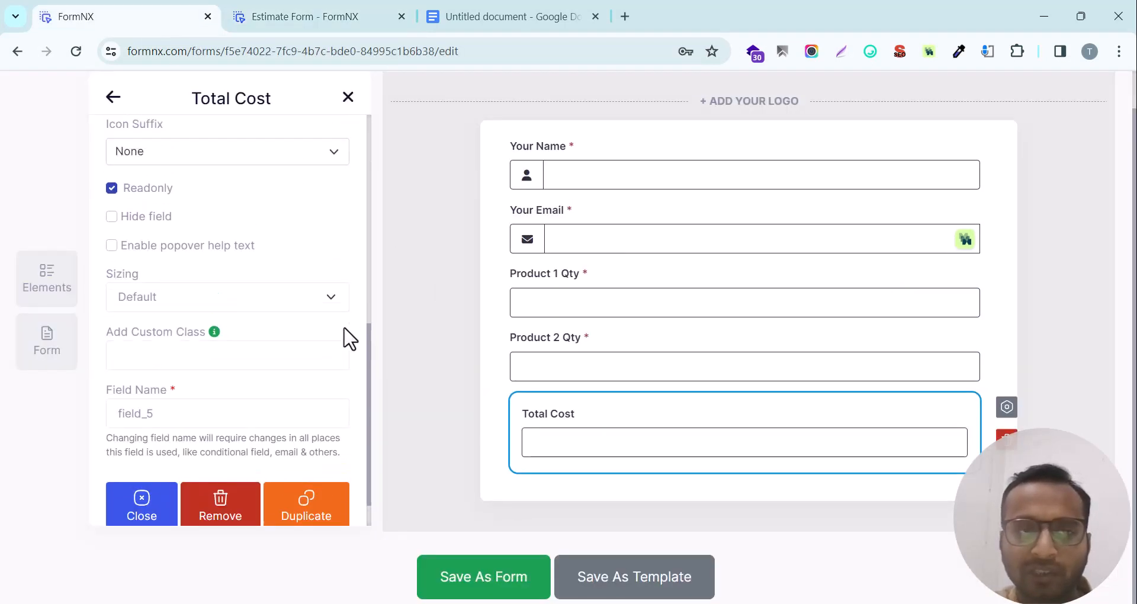